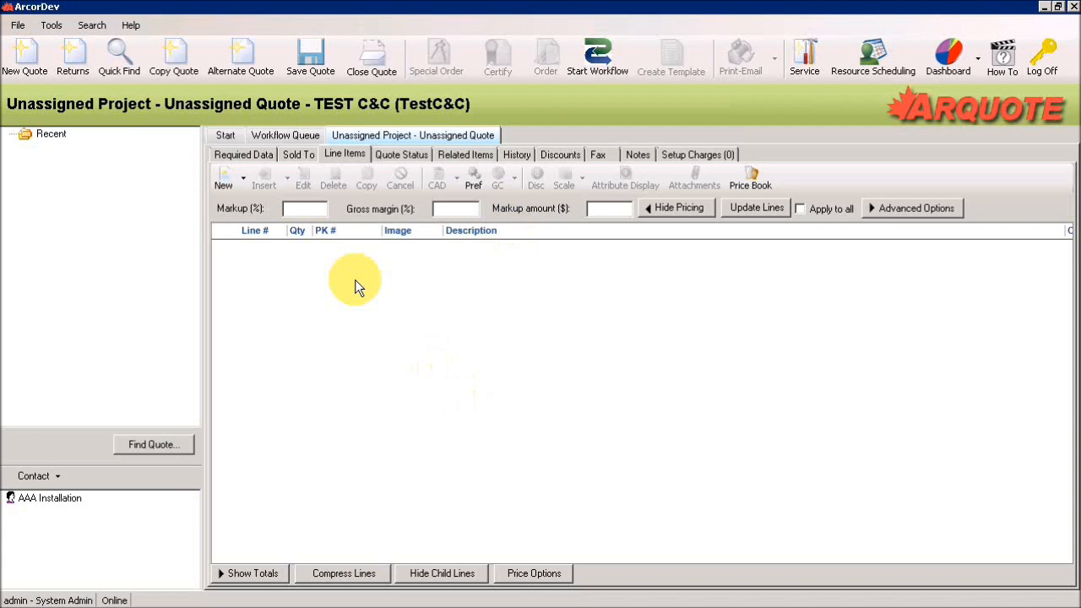
Add a new line item with the ArcorDev configurator, selecting Windows, Regal, Casement/Awning, Casement 2700 and a number wide of 1.
left_click(225, 182)
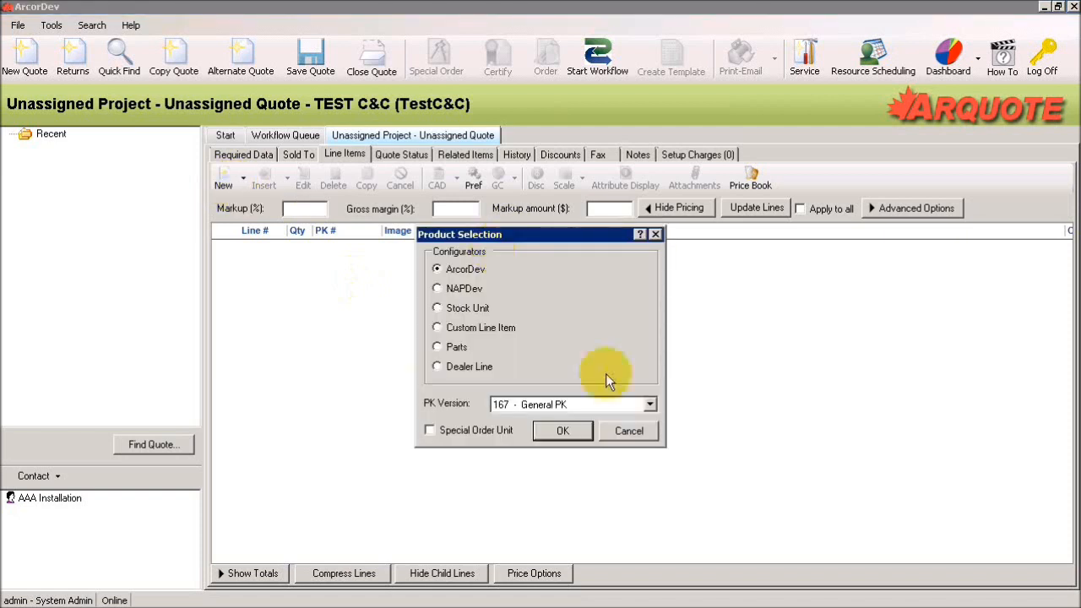
left_click(562, 431)
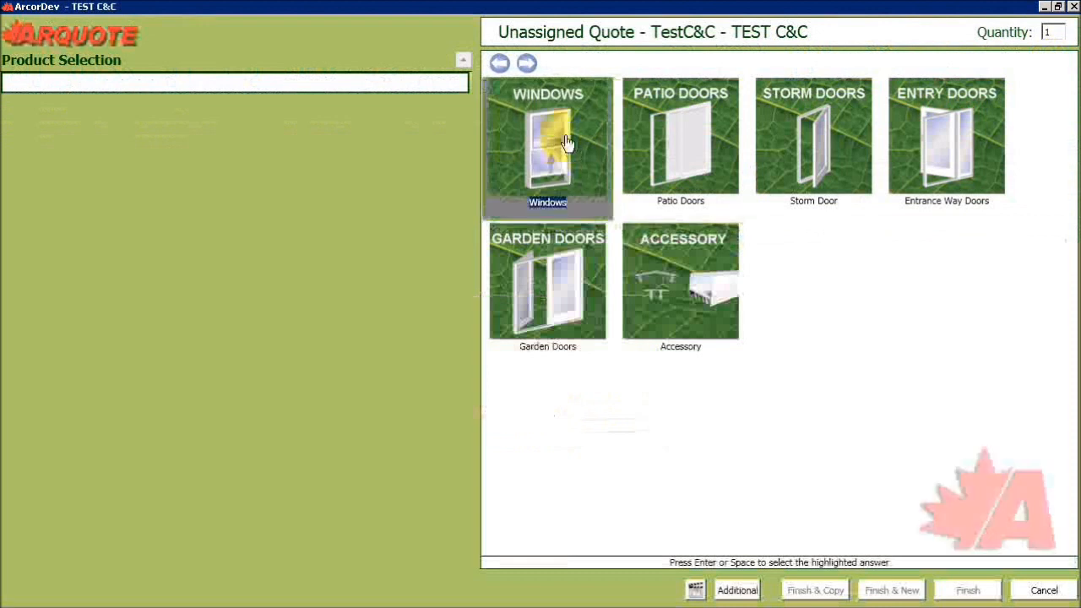
left_click(568, 144)
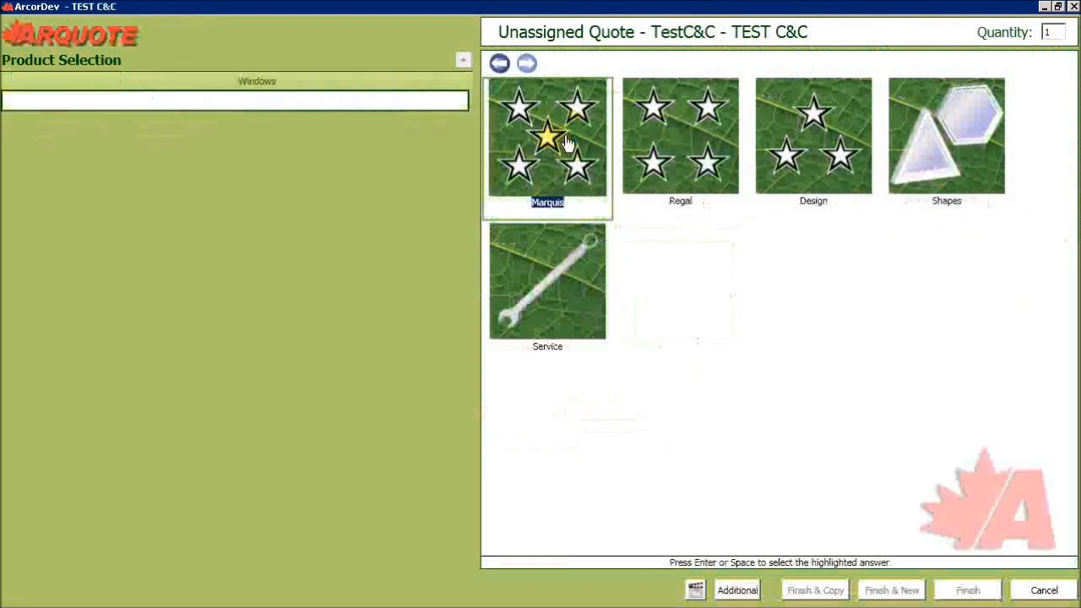
left_click(684, 165)
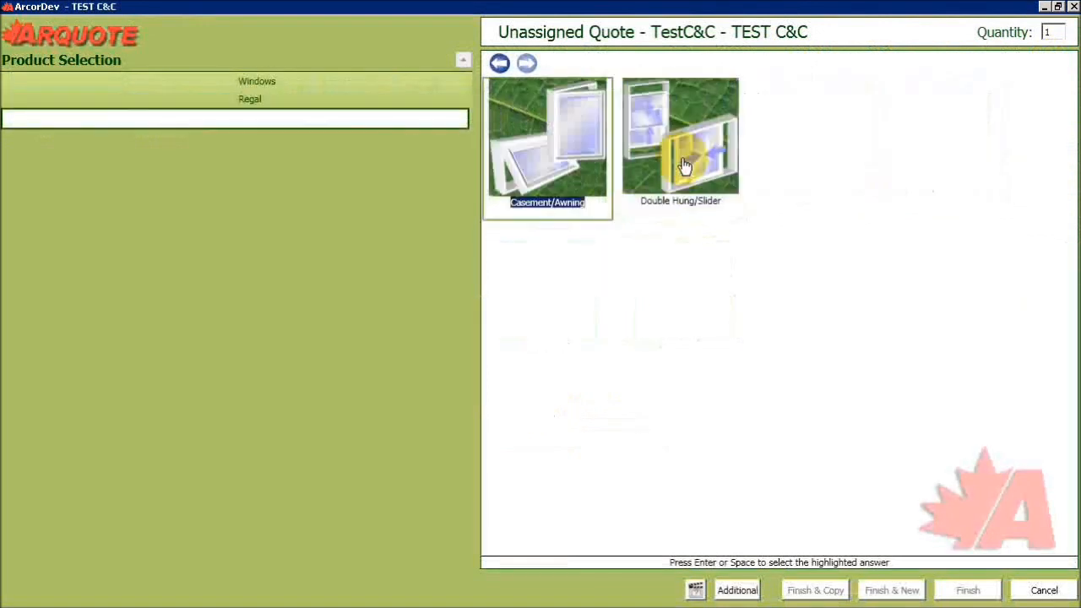
left_click(560, 185)
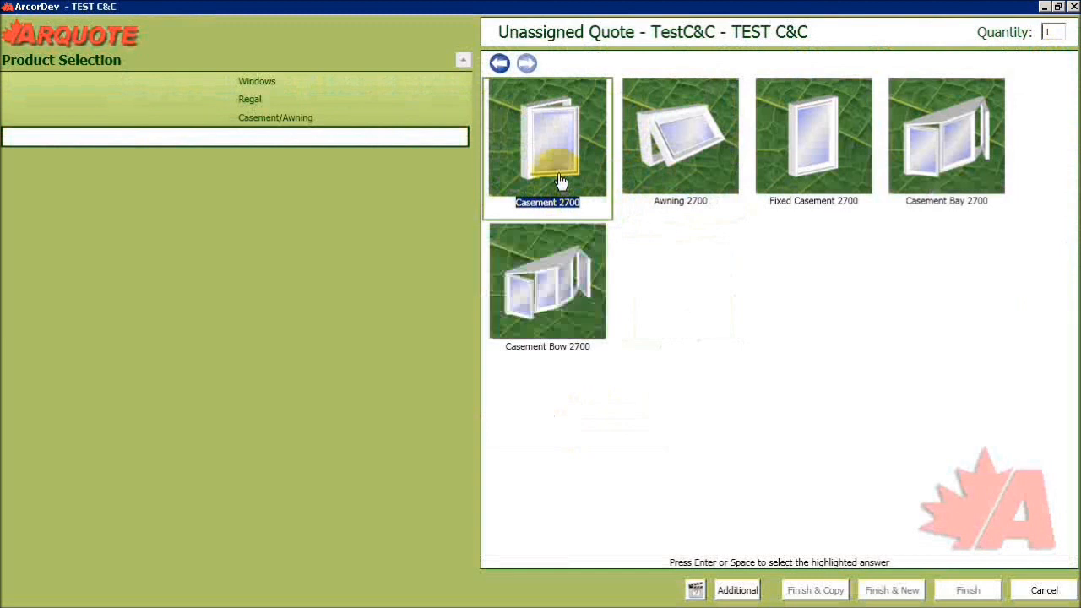
left_click(560, 182)
left_click(556, 152)
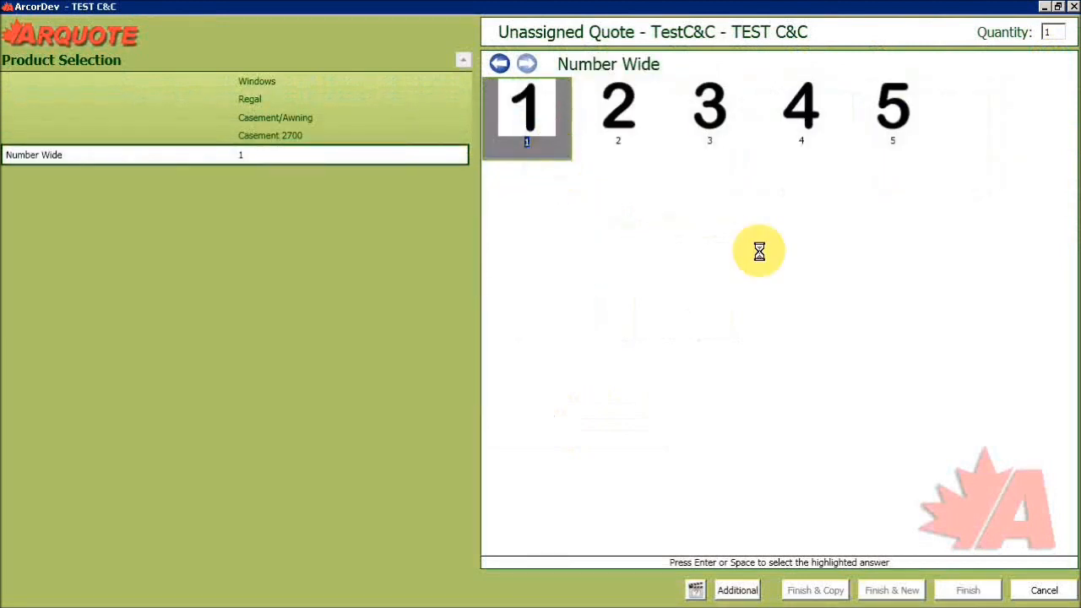
Configure the casement as a Complete Unit with Left venting, measured by Individual Frame Size.
left_click(548, 438)
left_click(545, 445)
left_click(543, 445)
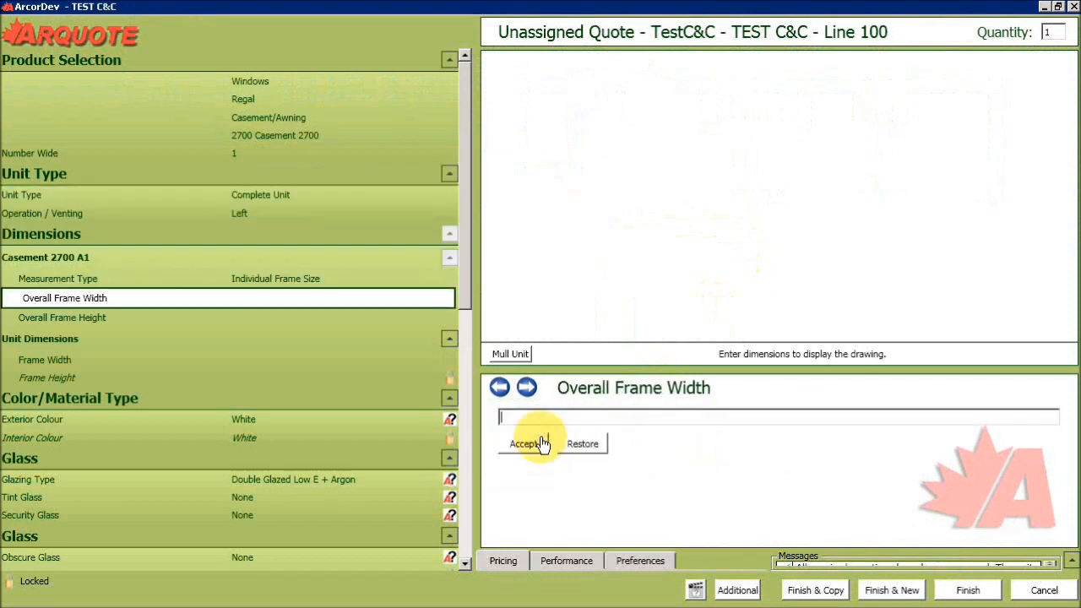
Set the casement's overall frame width to 37 and height to 48, and expand the pricing and messages area.
type("37")
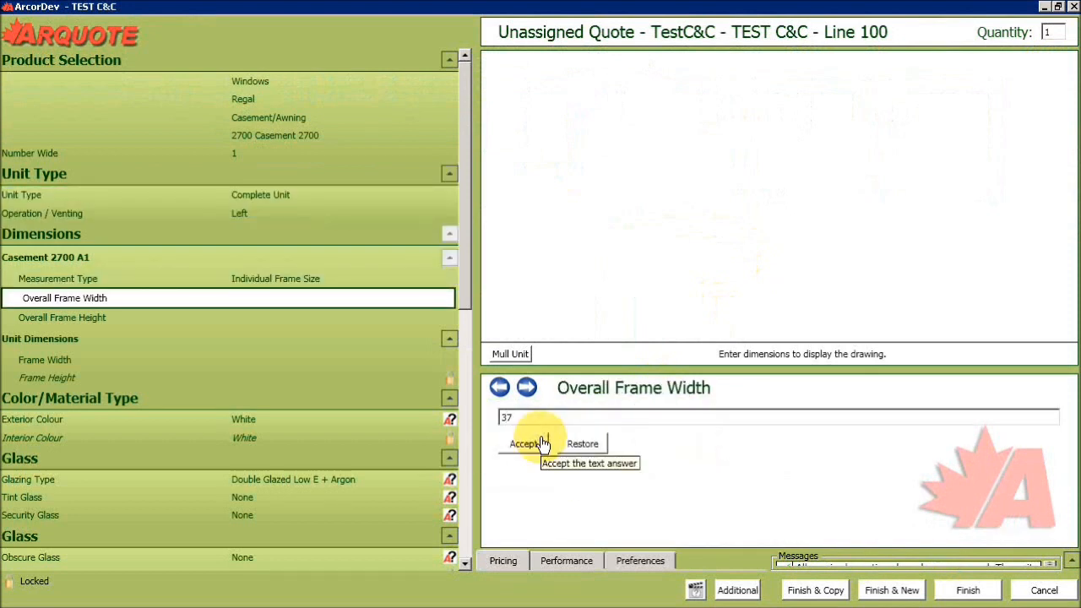
key("Return")
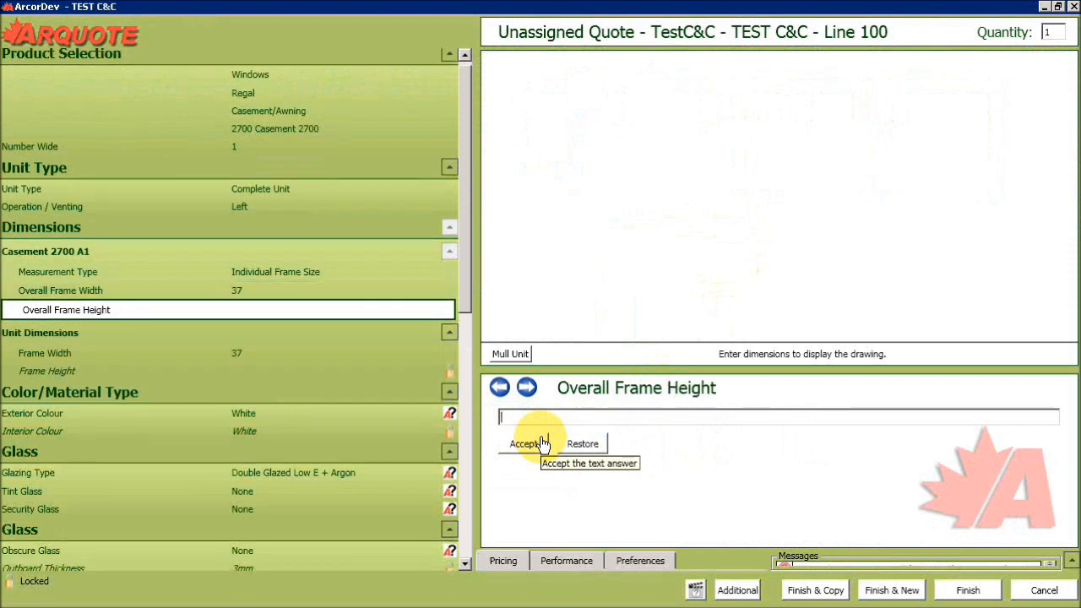
type("48")
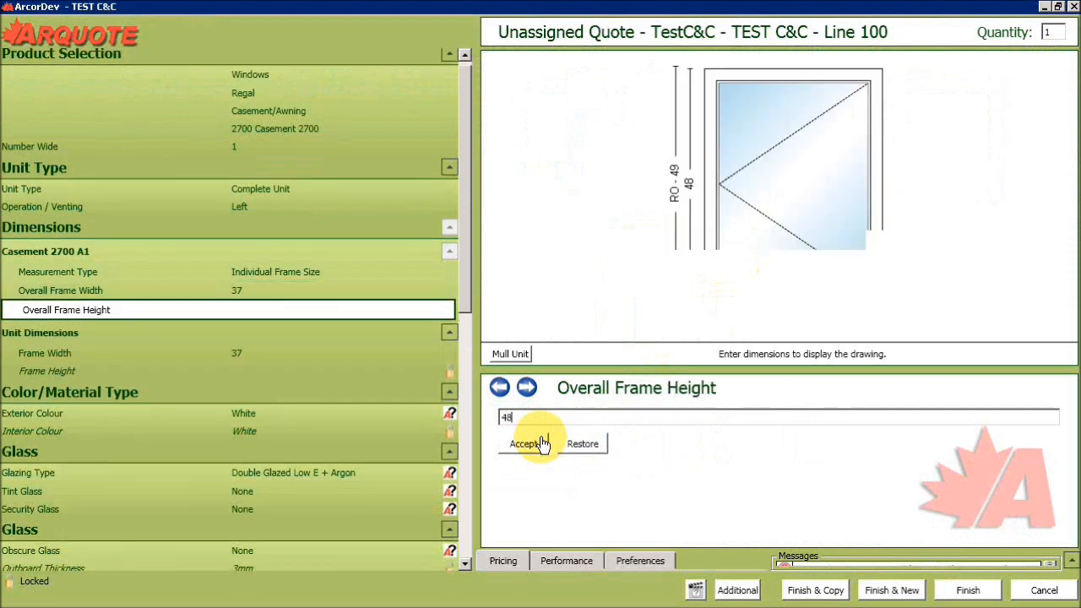
left_click(542, 443)
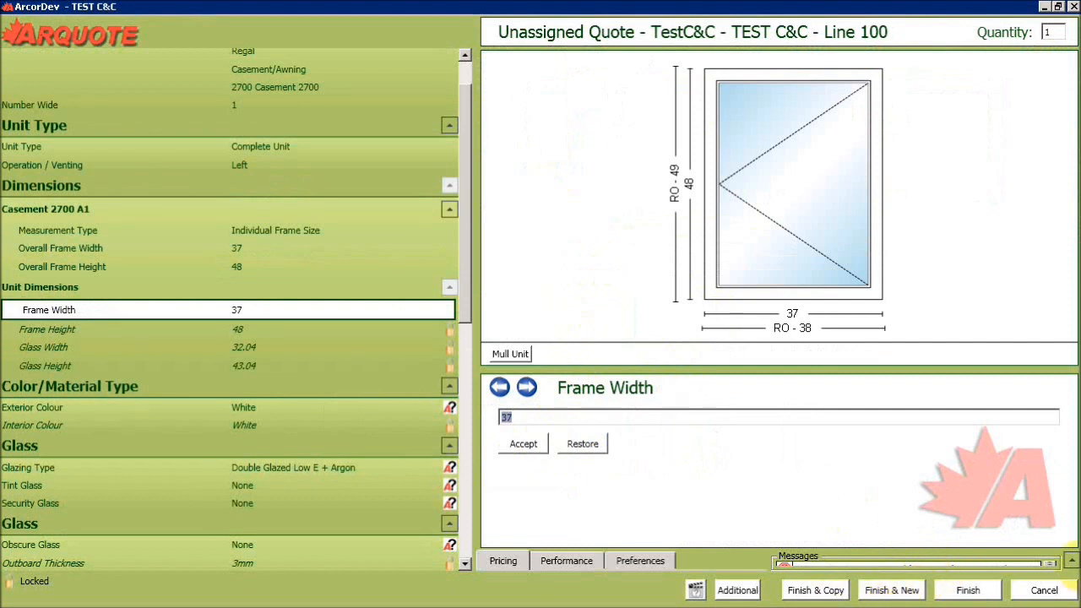
left_click(1071, 561)
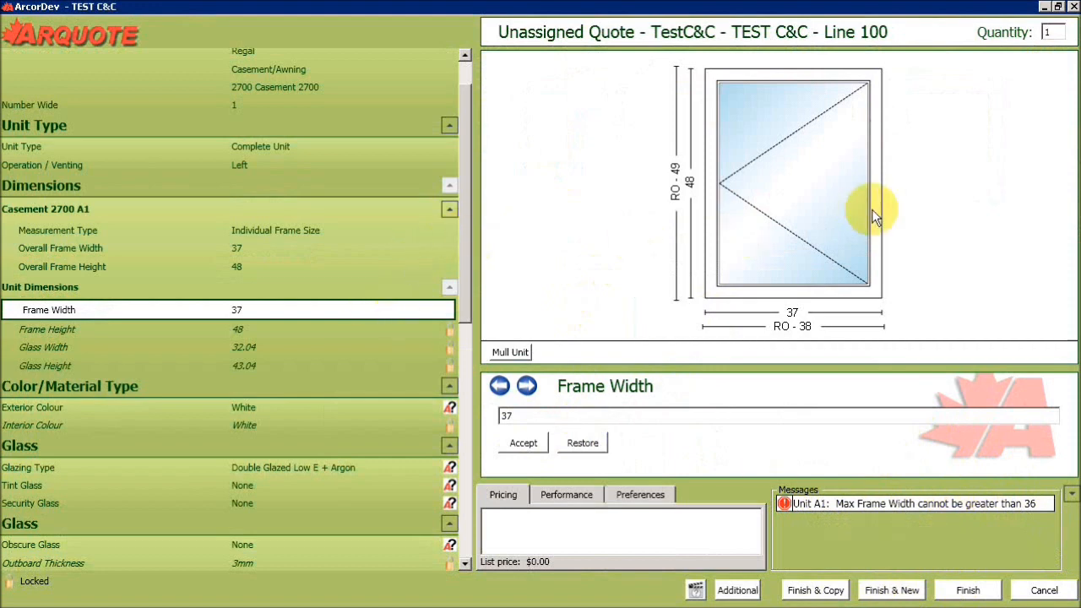
Mark the oversized casement as a special order in its General options.
left_click_drag(467, 265, 462, 516)
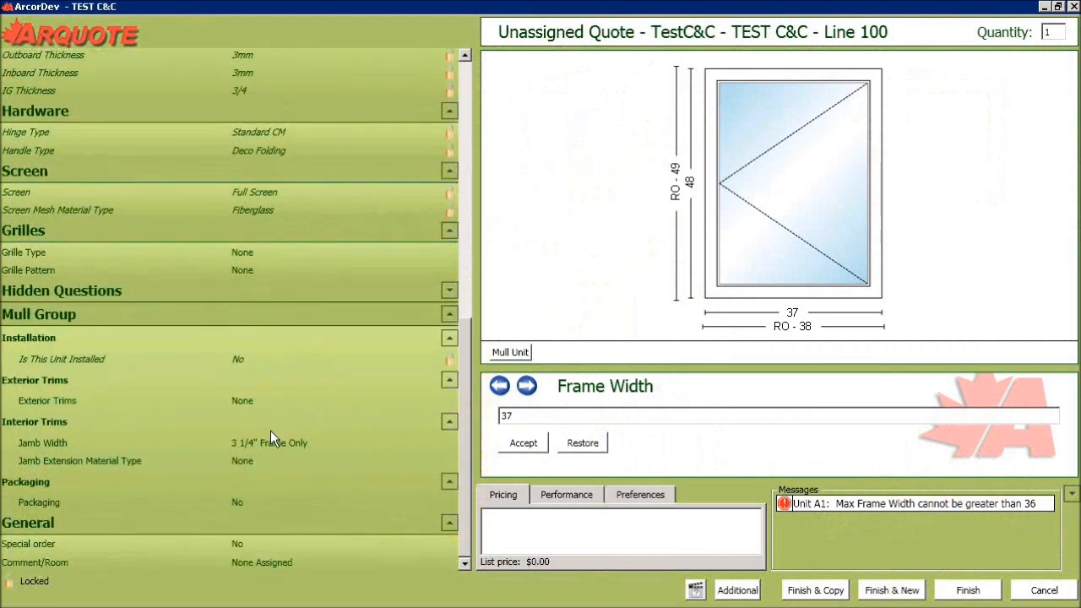
left_click(232, 548)
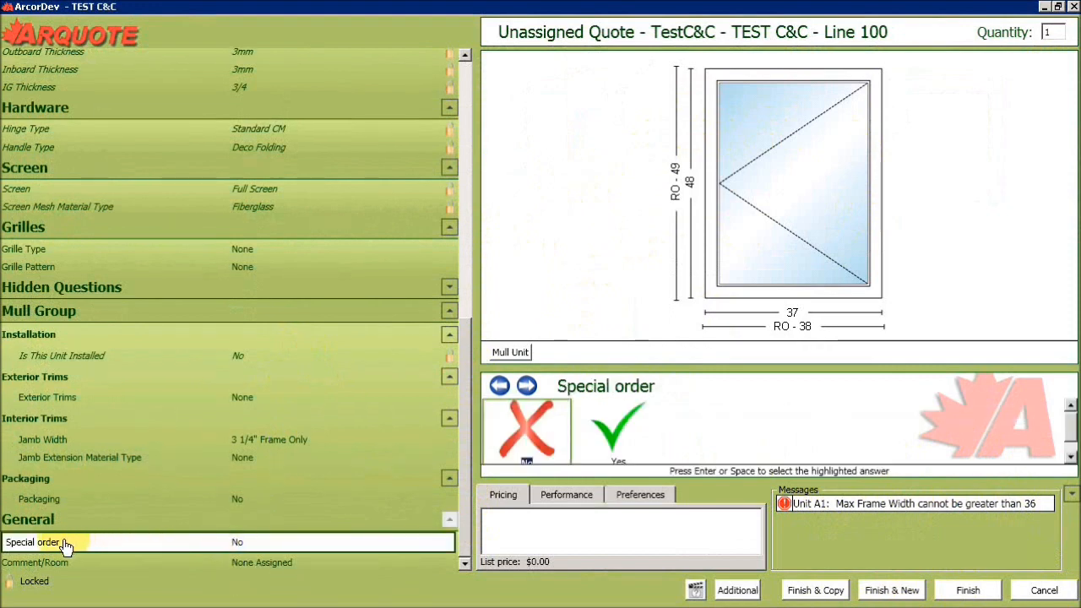
left_click(616, 432)
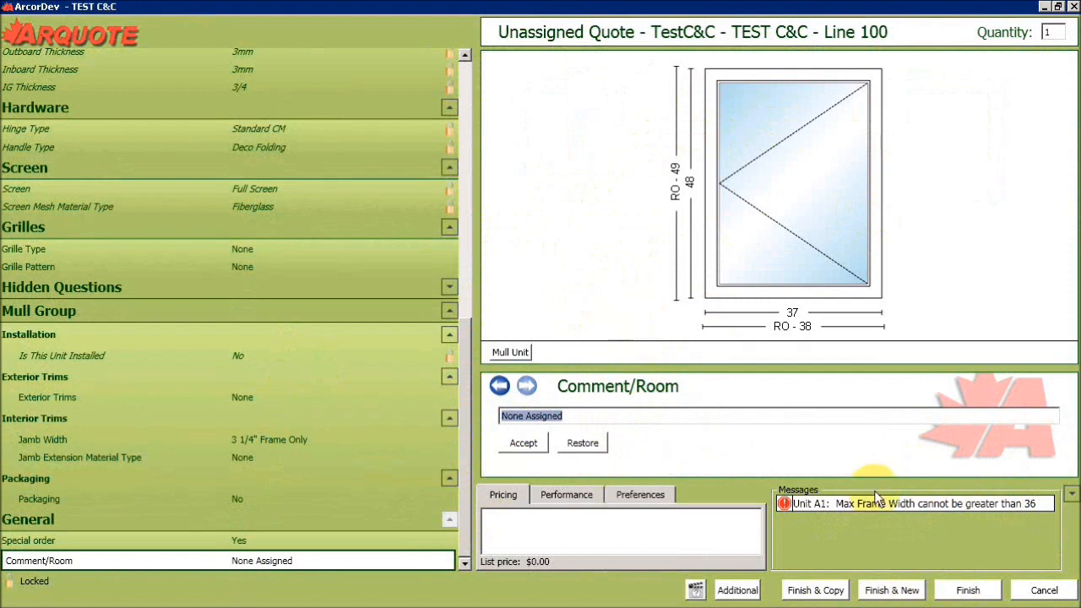
Finish the unit as a special order unit, accepting its limitation and entering the line instructions "Oversized Window".
left_click(971, 592)
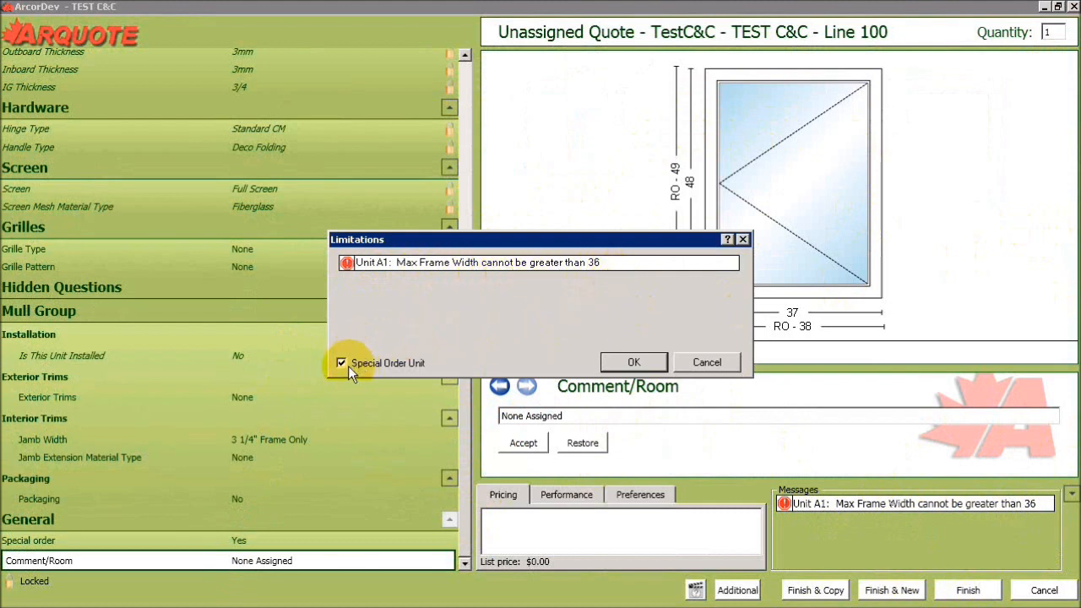
left_click(629, 363)
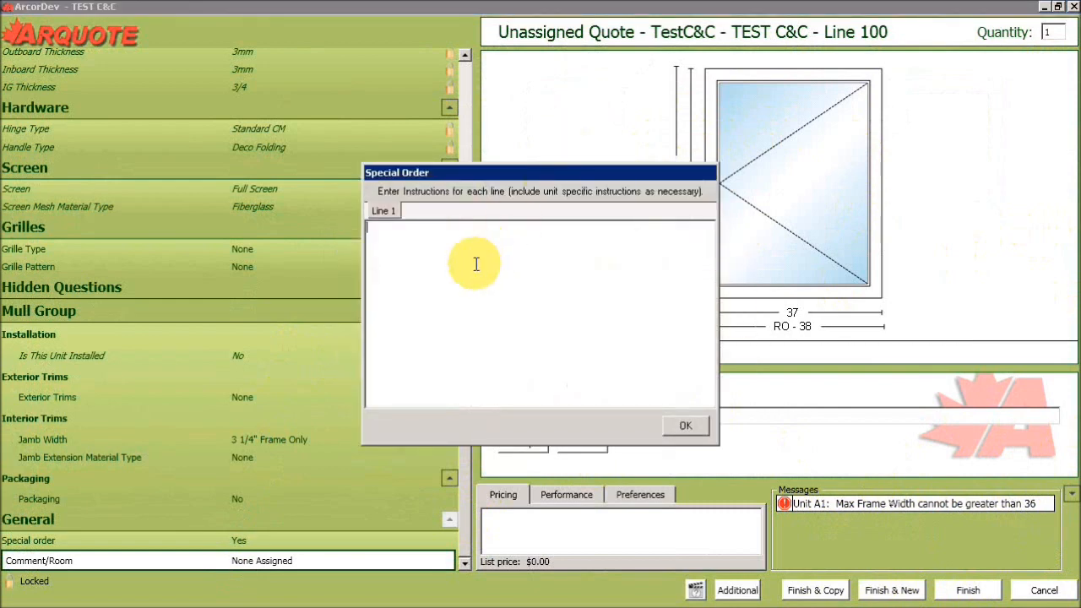
type("Oversized Windwo")
key("BackSpace")
key("BackSpace")
type("ow")
left_click(669, 427)
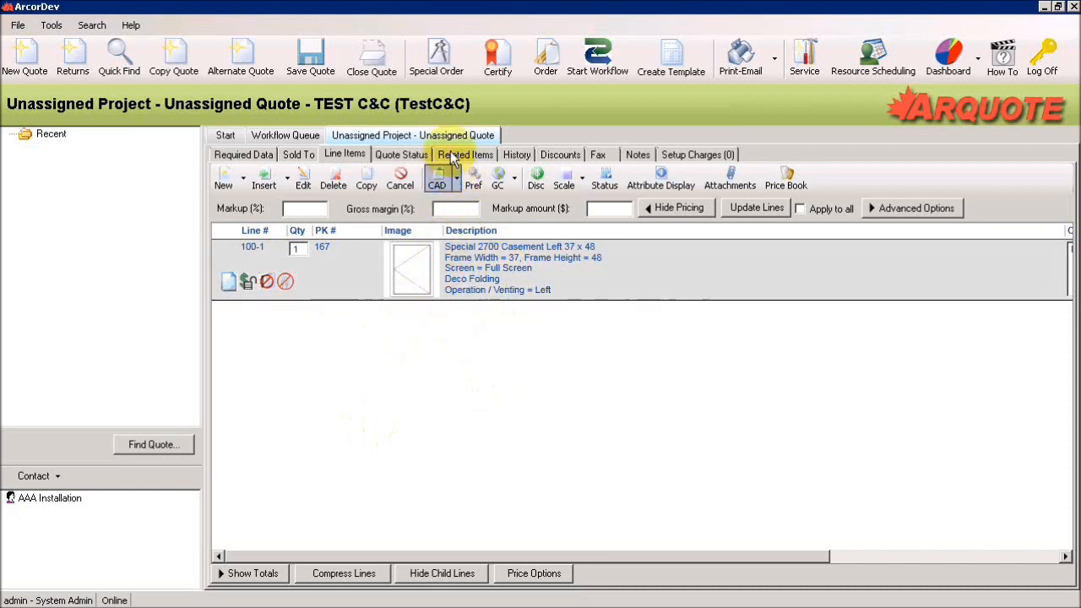
Submit the quote as a special order and reopen it from the recent quotes.
left_click(446, 63)
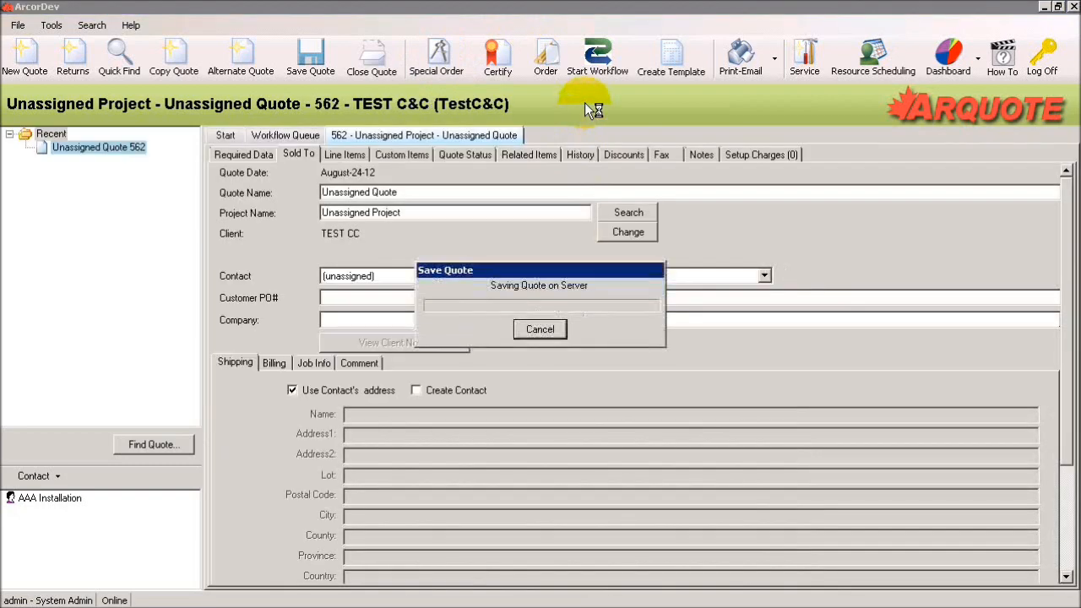
left_click(774, 347)
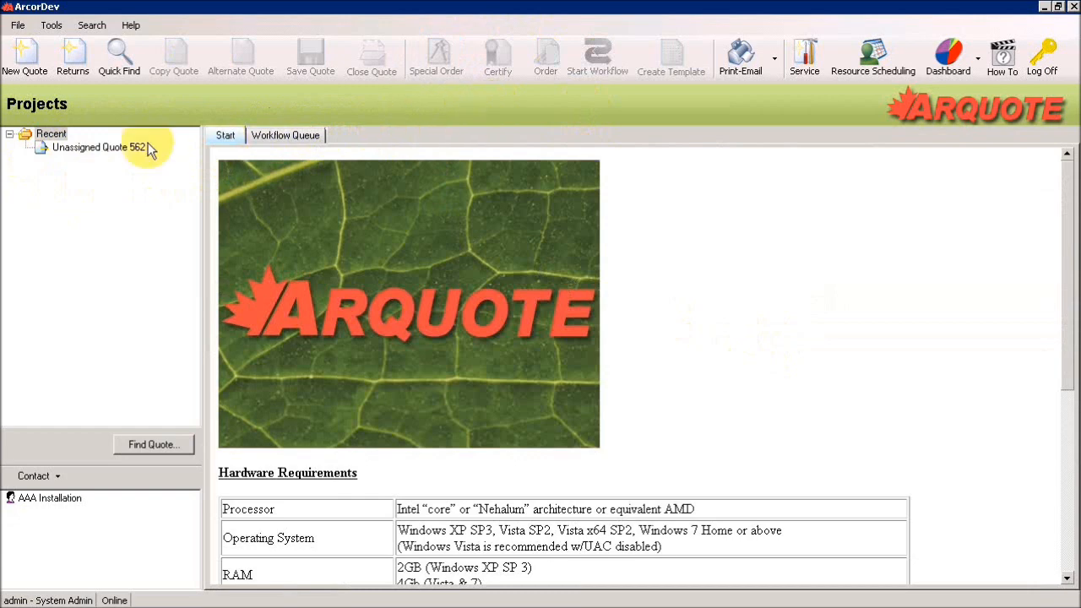
double_click(43, 150)
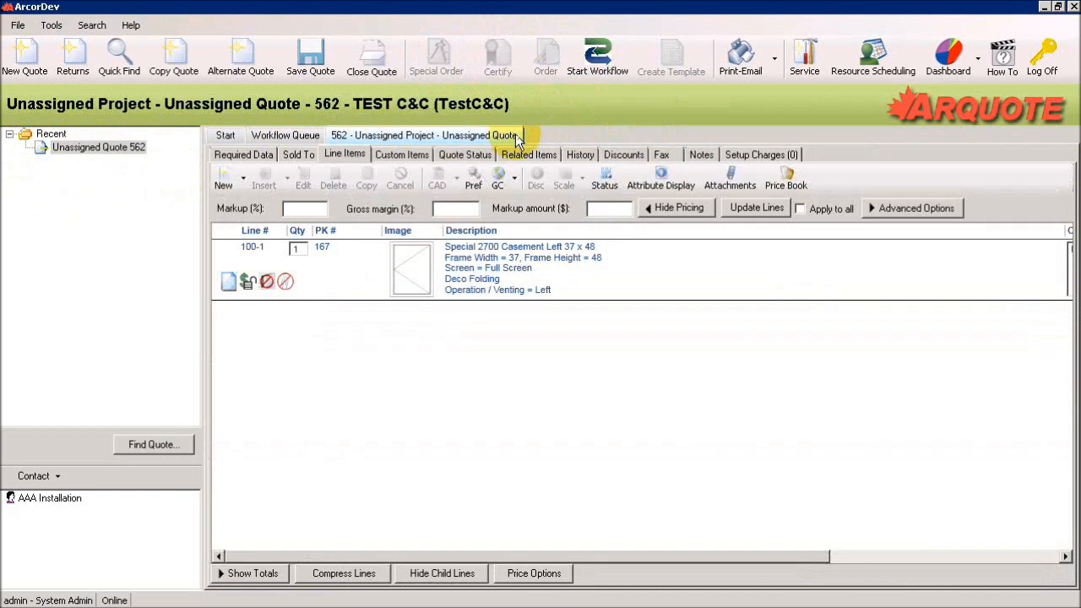
Examine the special order details and instructions of the 37 x 48 casement line, and close them without changes.
left_click(533, 272)
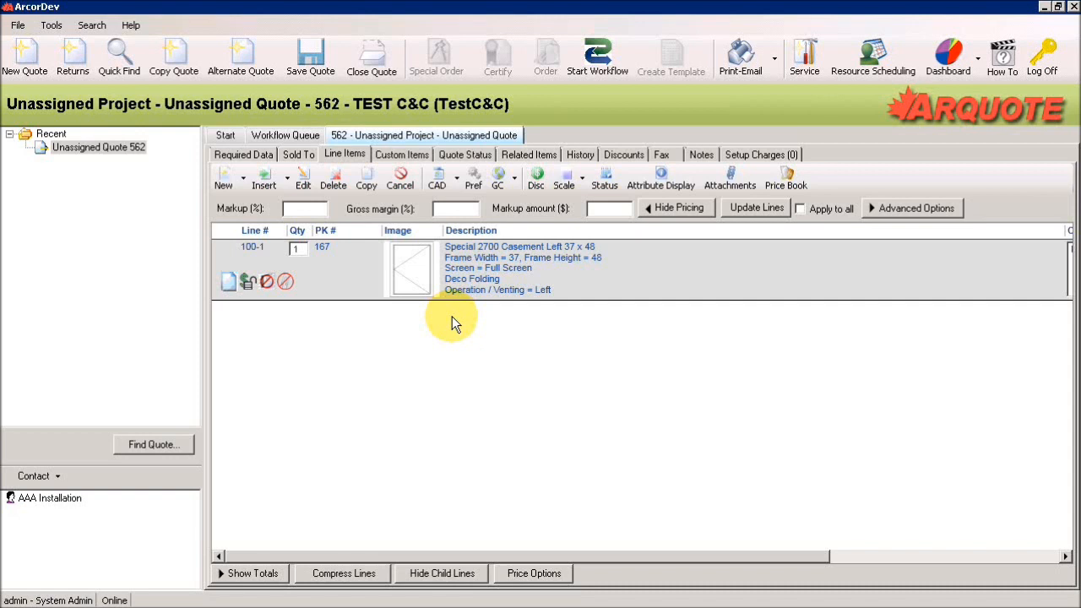
left_click(549, 289)
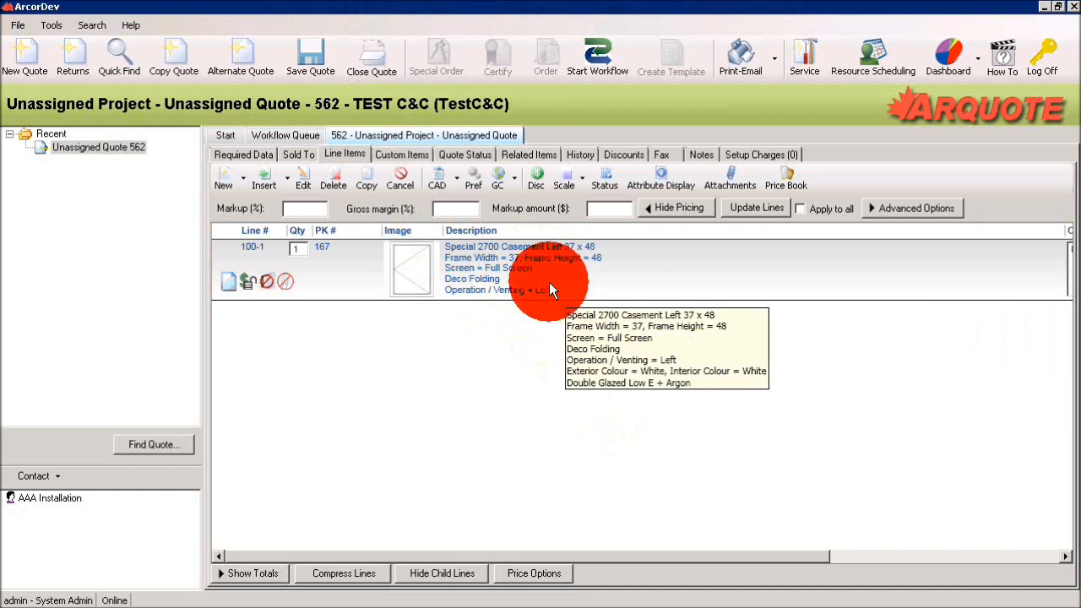
double_click(550, 289)
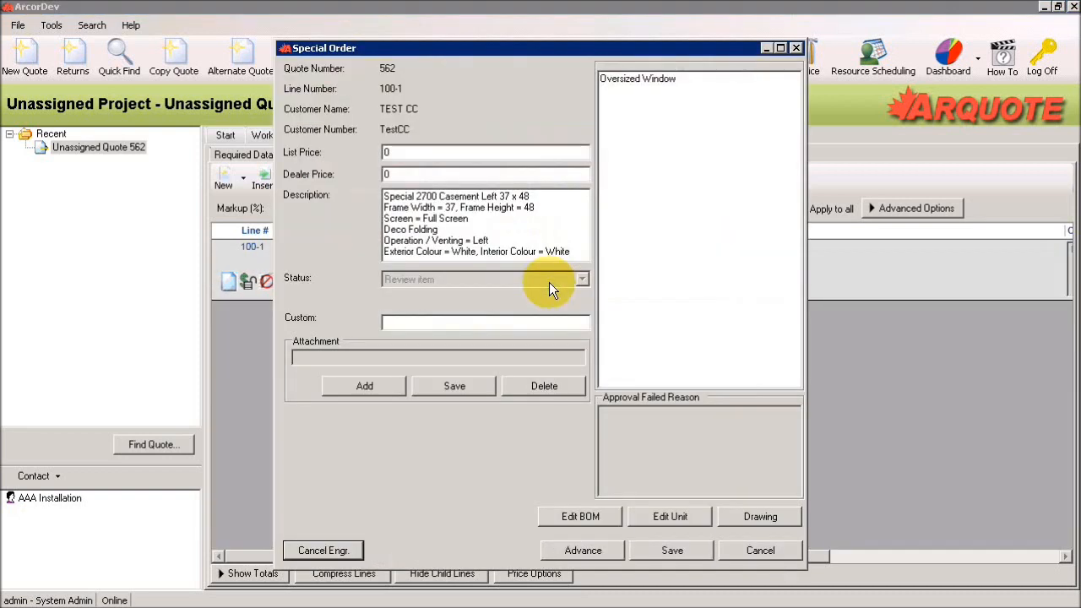
left_click(718, 79)
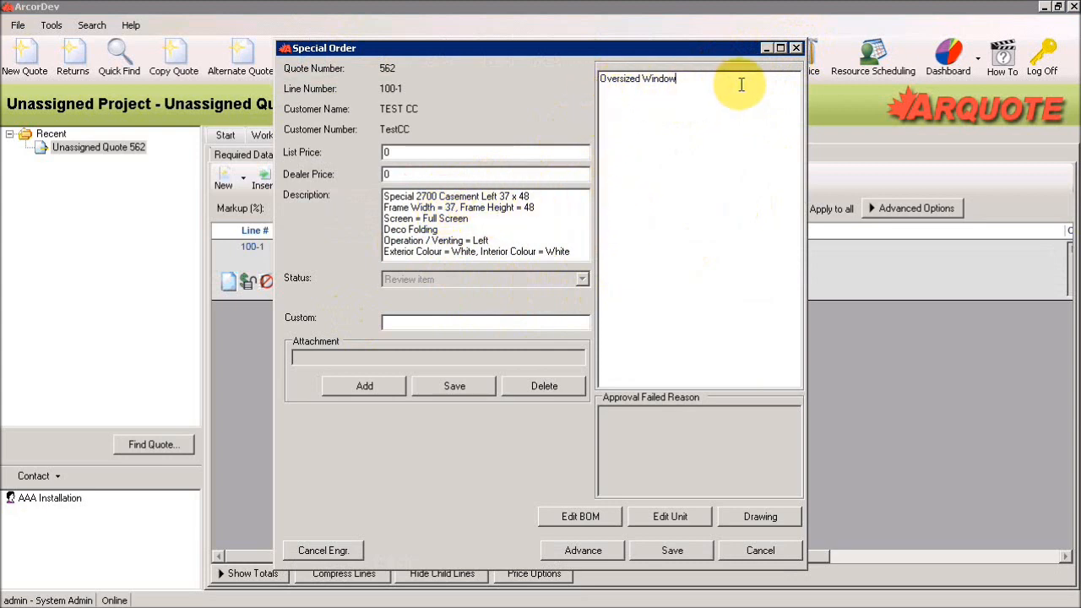
left_click(795, 48)
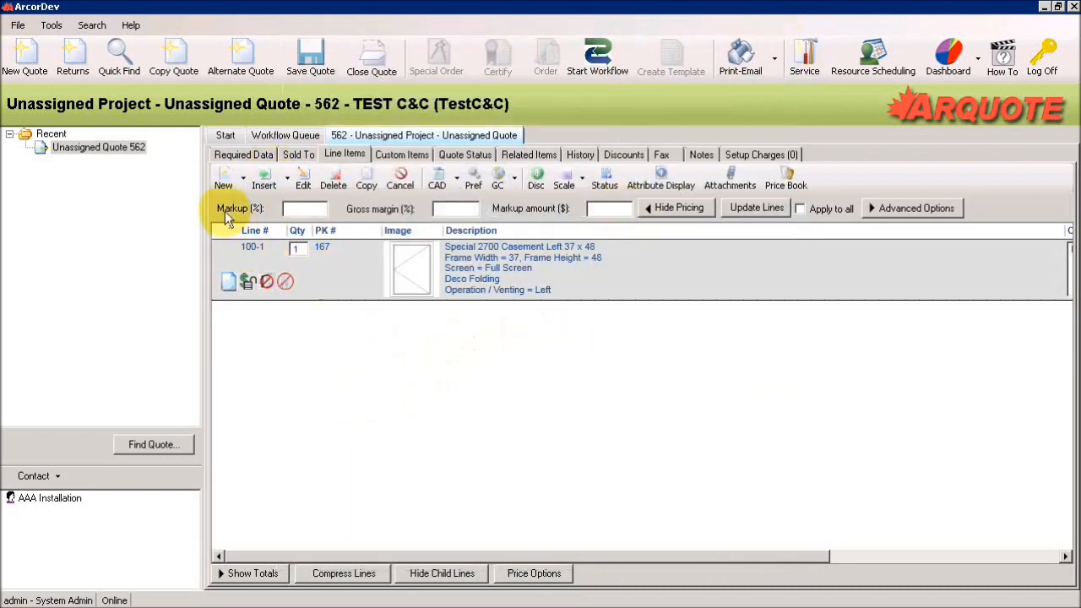
Add a second line item with the ArcorDev configurator, selecting a Regal Casement 2700 window with a number wide of 1.
left_click(222, 182)
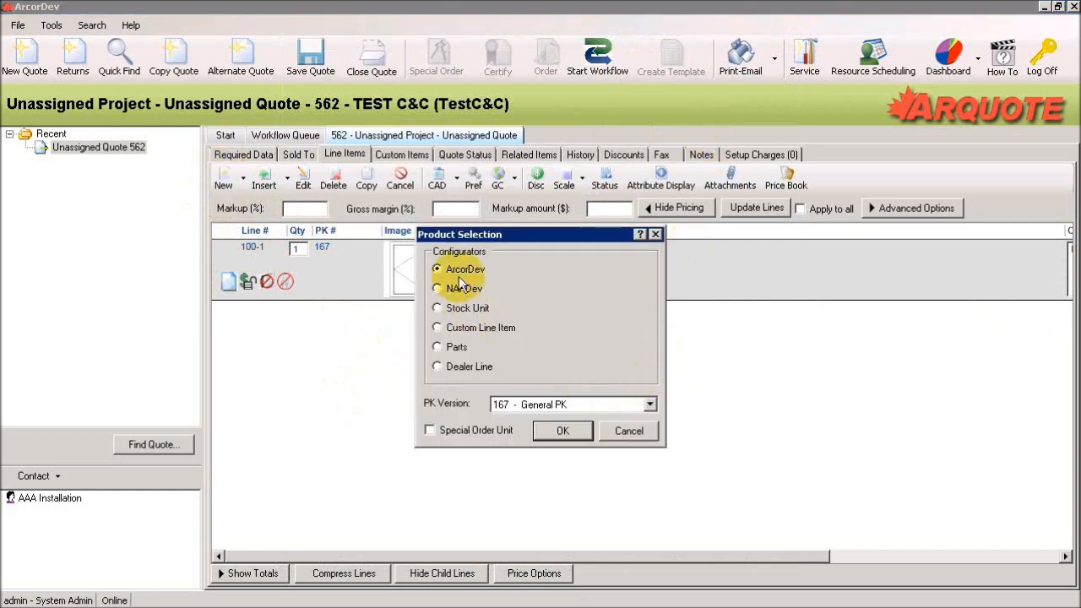
left_click(545, 432)
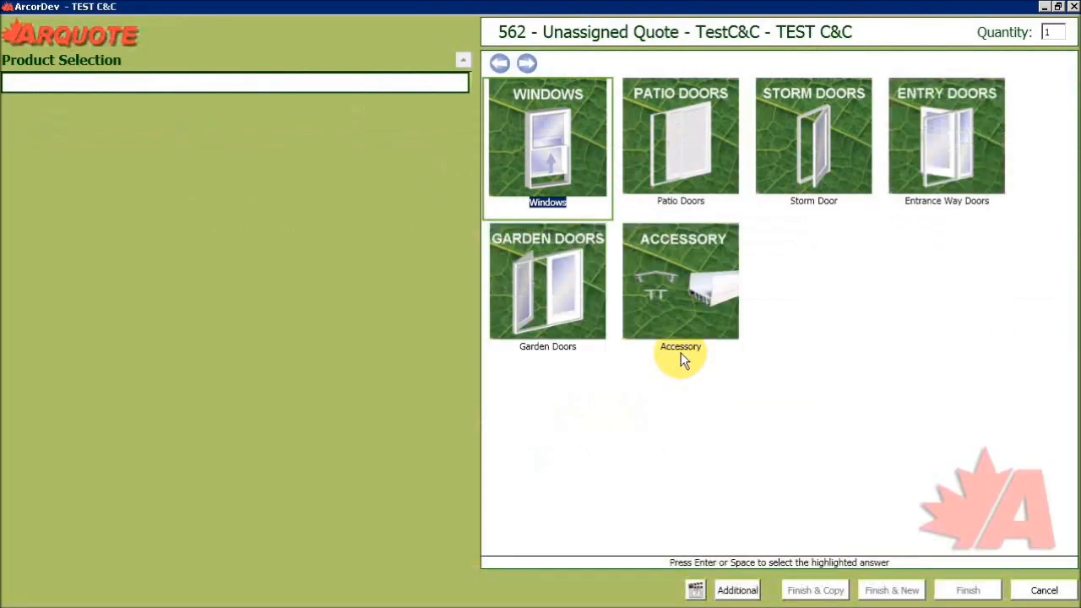
left_click(561, 149)
left_click(691, 144)
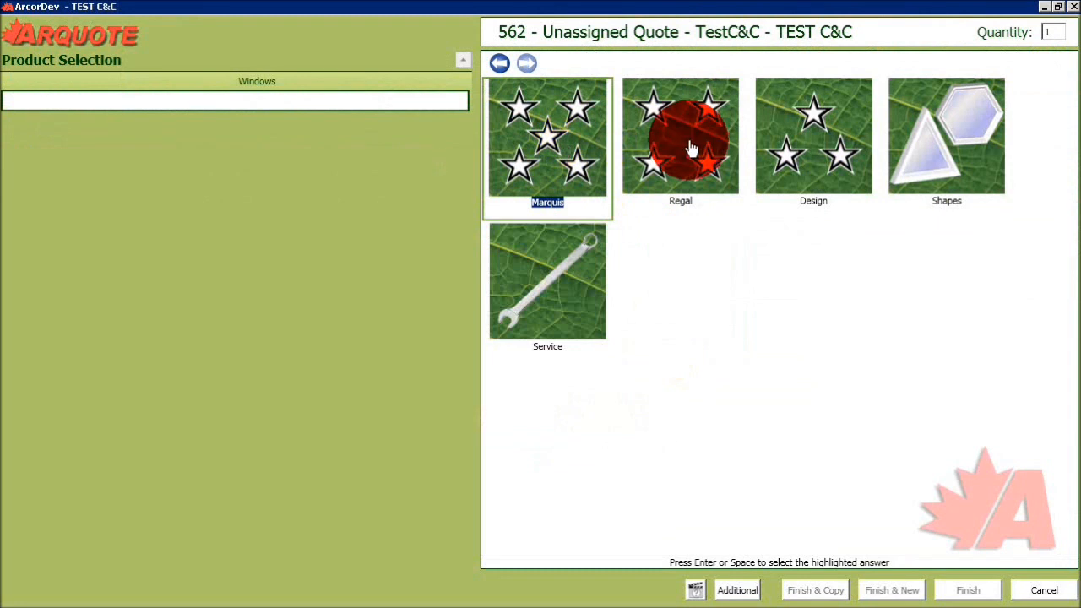
left_click(555, 169)
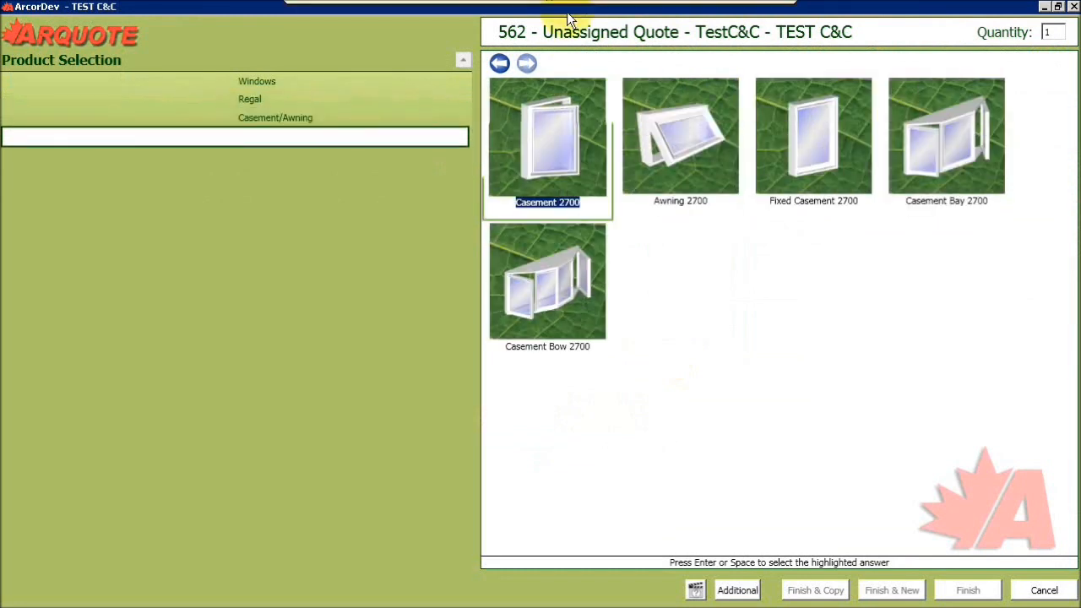
left_click(558, 165)
left_click(560, 157)
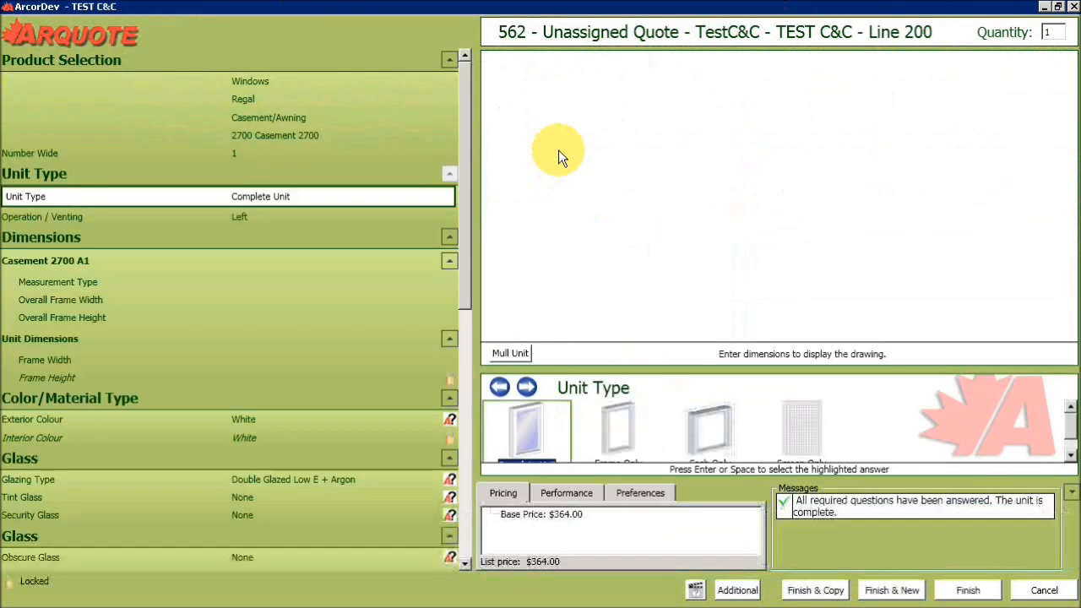
Configure the second casement as a left-venting Complete Unit by Individual Frame Size, with overall frame width 33 and height 48.
left_click(535, 450)
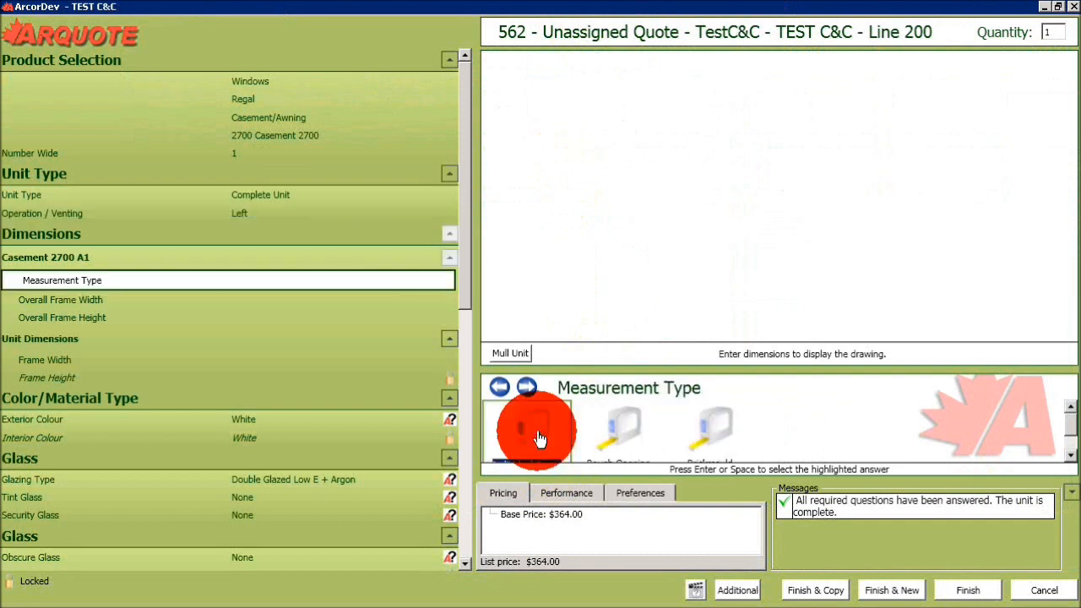
left_click(537, 436)
type("33")
left_click(524, 446)
type("38")
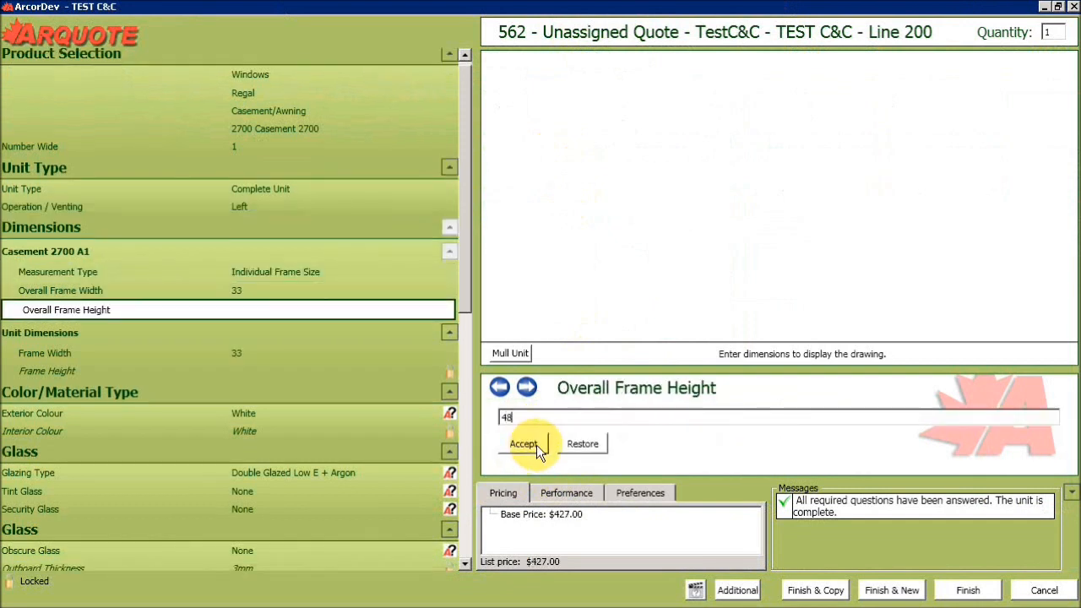
left_click(524, 444)
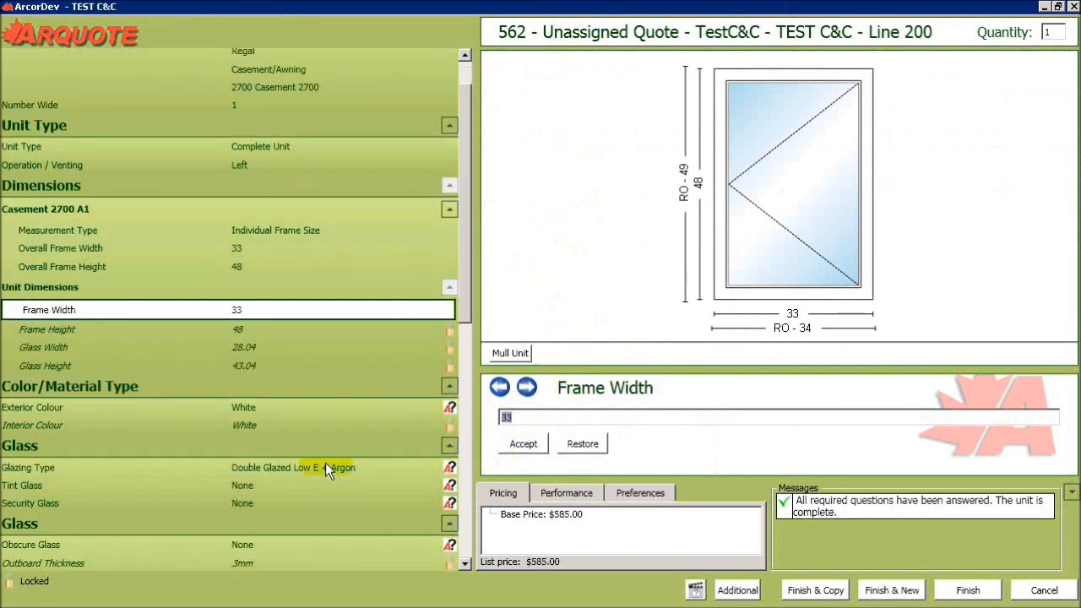
scroll(325, 463, "down", 4)
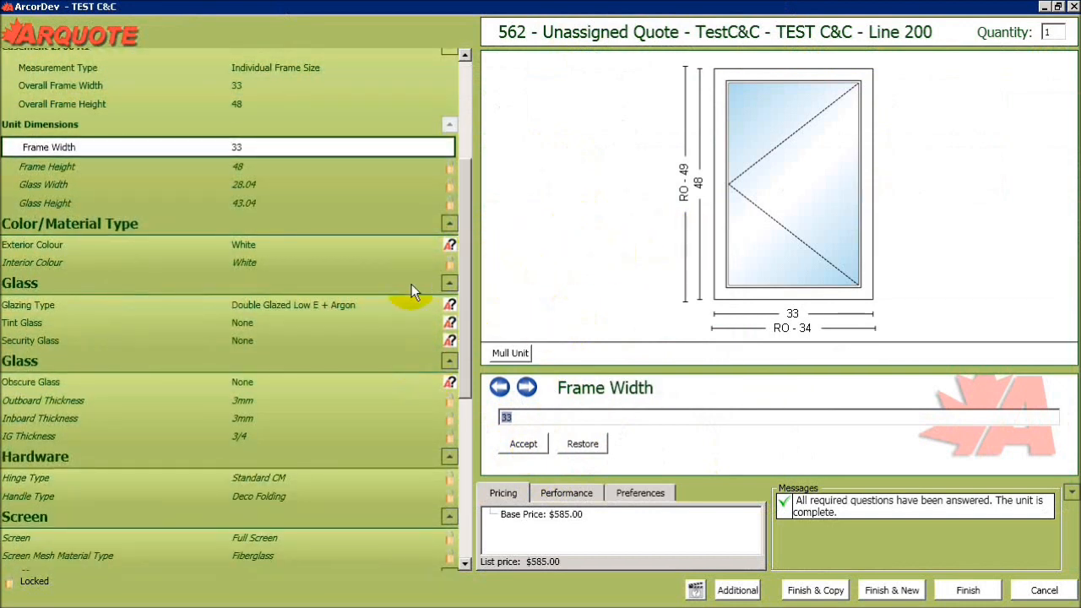
Mark the 33 x 48 casement as a special order and finish its configuration.
scroll(316, 398, "down", 5)
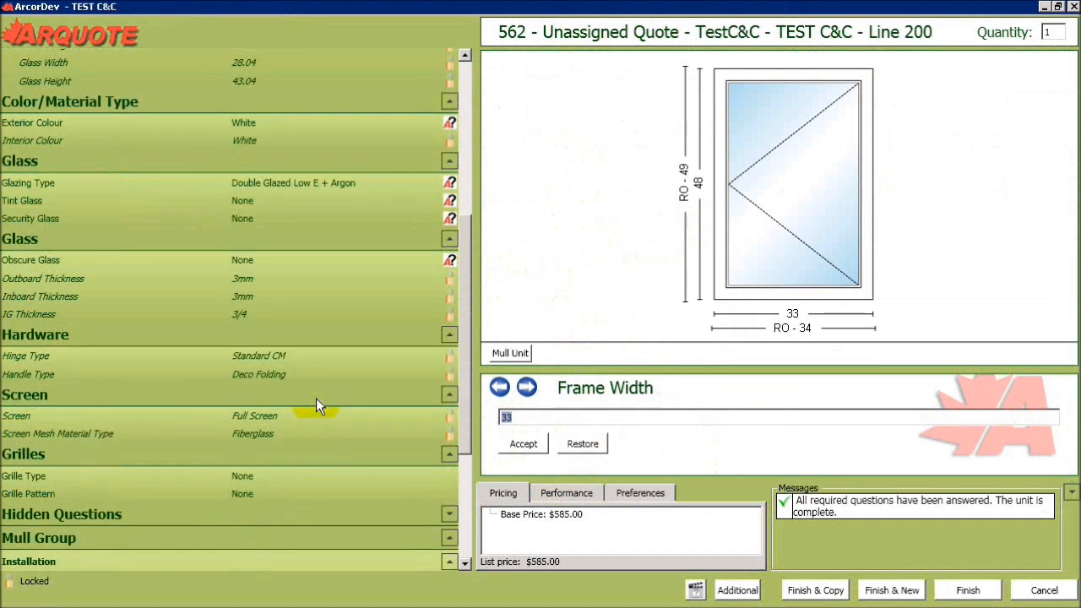
scroll(304, 412, "down", 3)
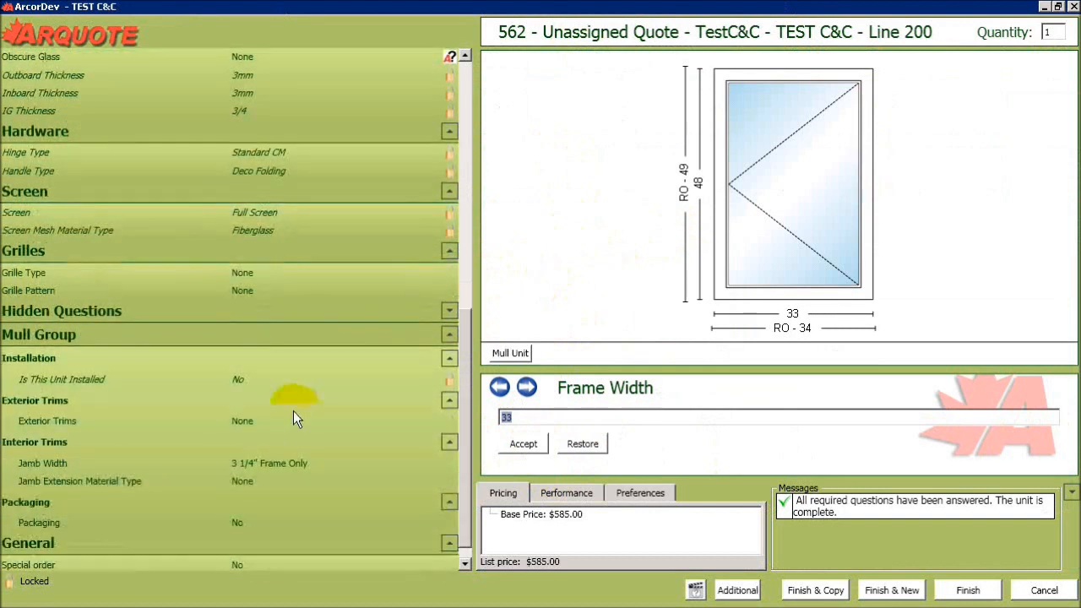
scroll(257, 532, "down", 1)
left_click(241, 544)
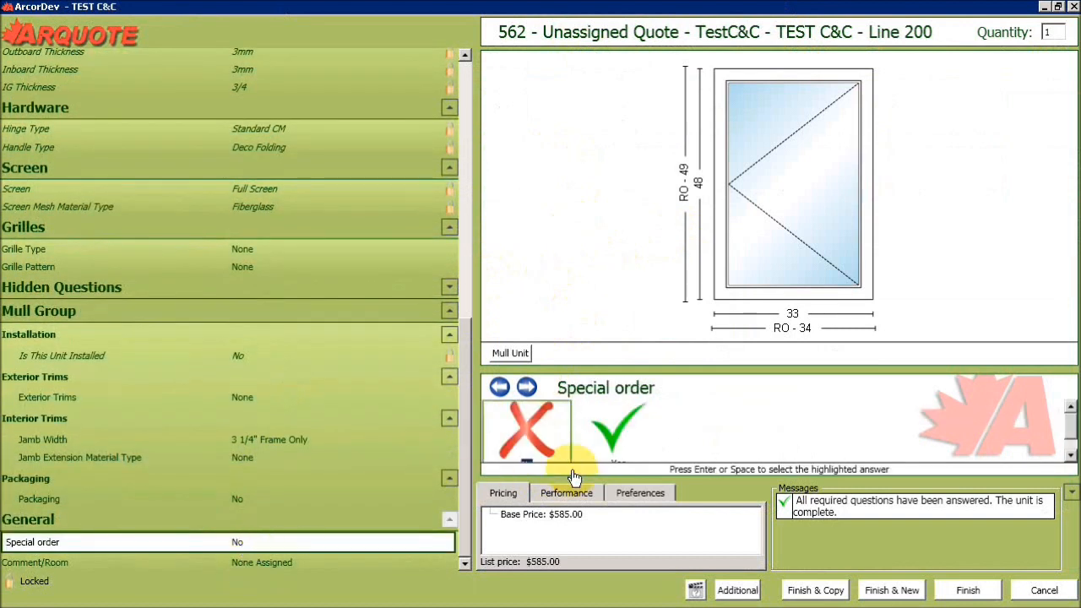
left_click(629, 431)
left_click(968, 531)
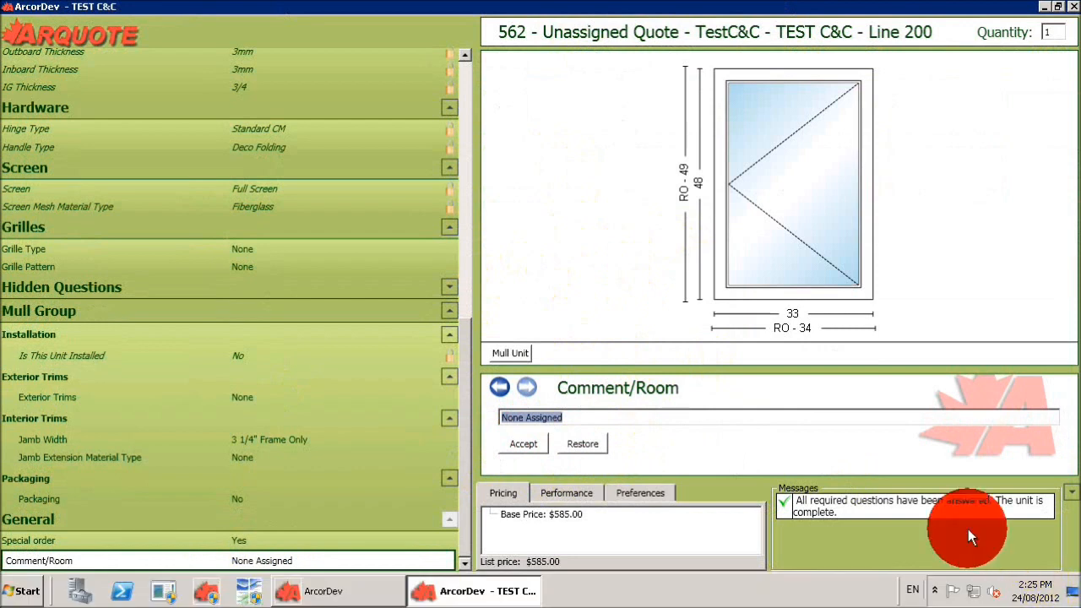
left_click(970, 591)
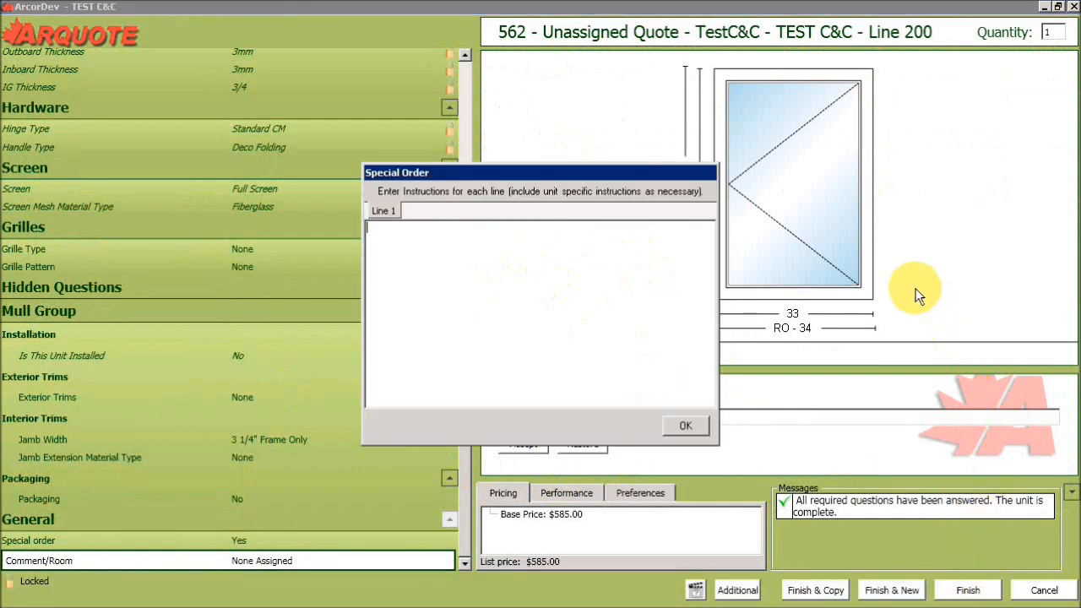
Enter the special order instruction "Add Georgian Grills 2x4" for the casement and accept it.
type("Add")
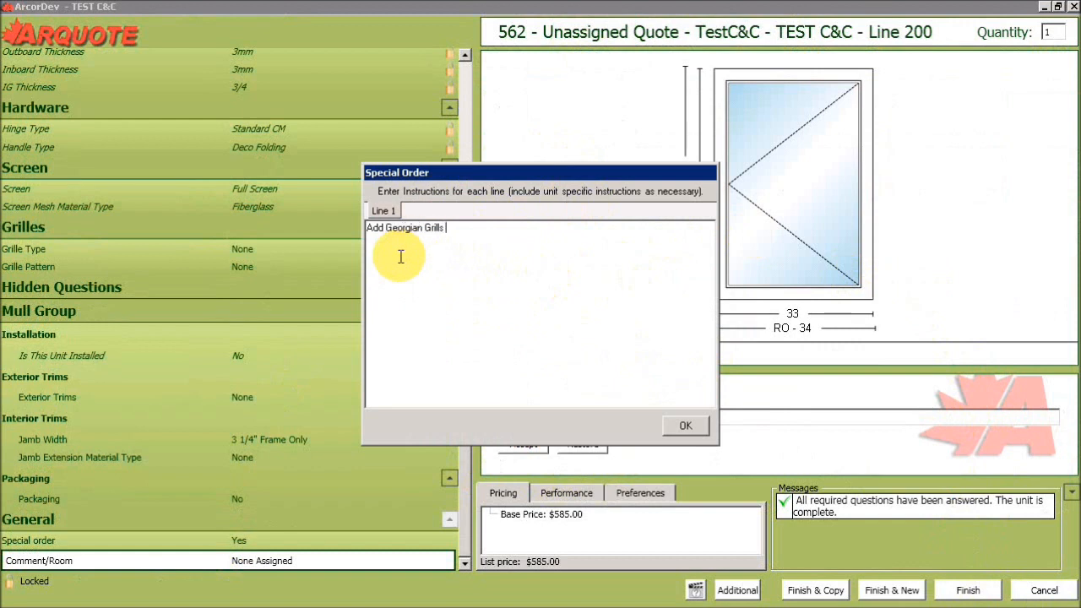
type("Georgian Grills 2x4")
left_click(684, 426)
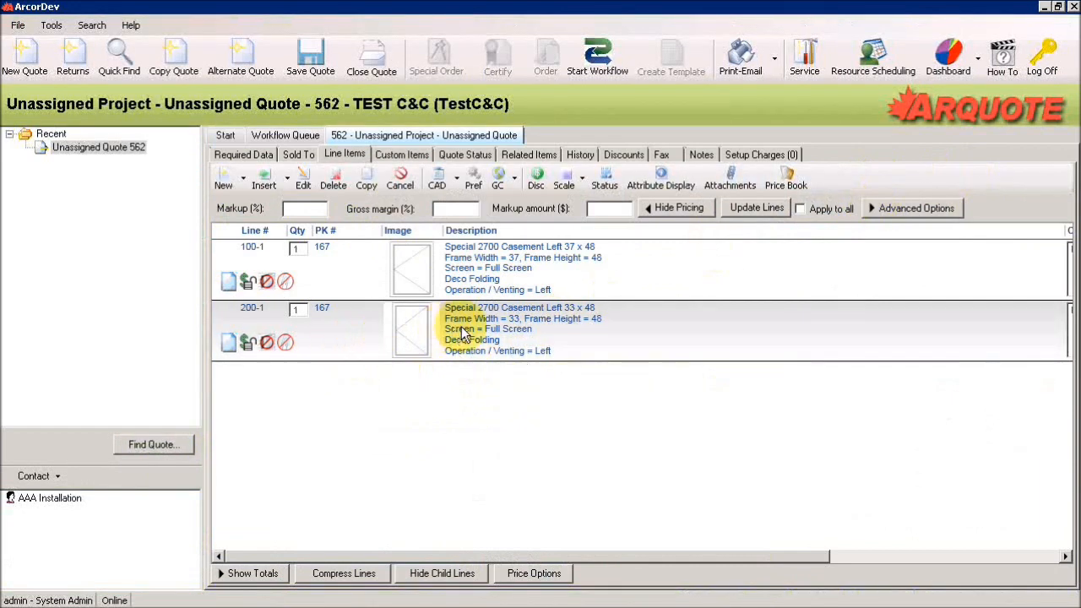
Open the special order details of the 33 x 48 casement line and start editing its unit.
double_click(462, 332)
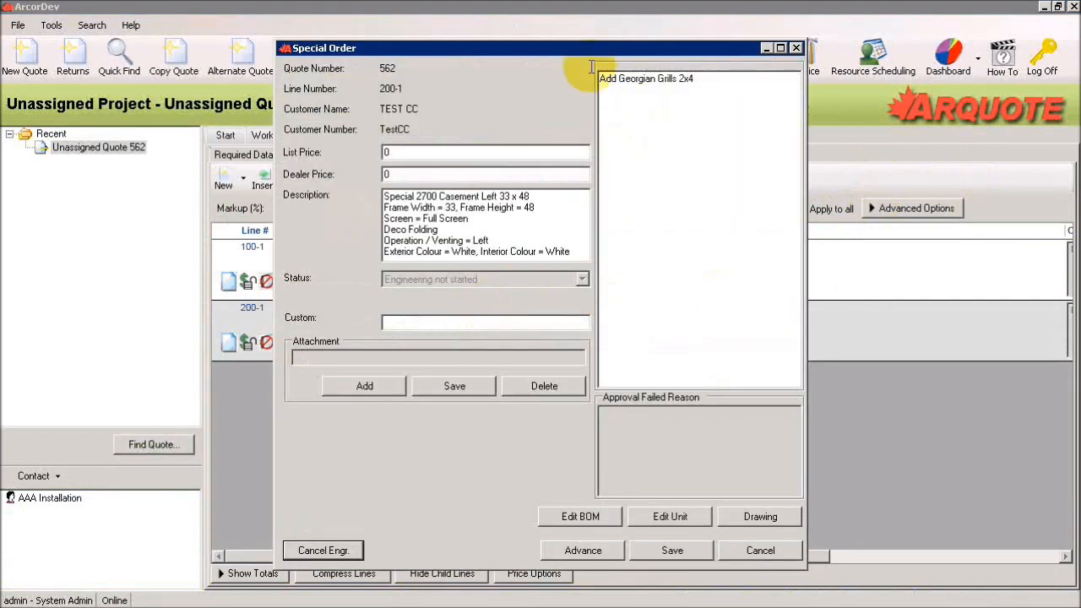
left_click(550, 35)
left_click_drag(550, 33, 544, 14)
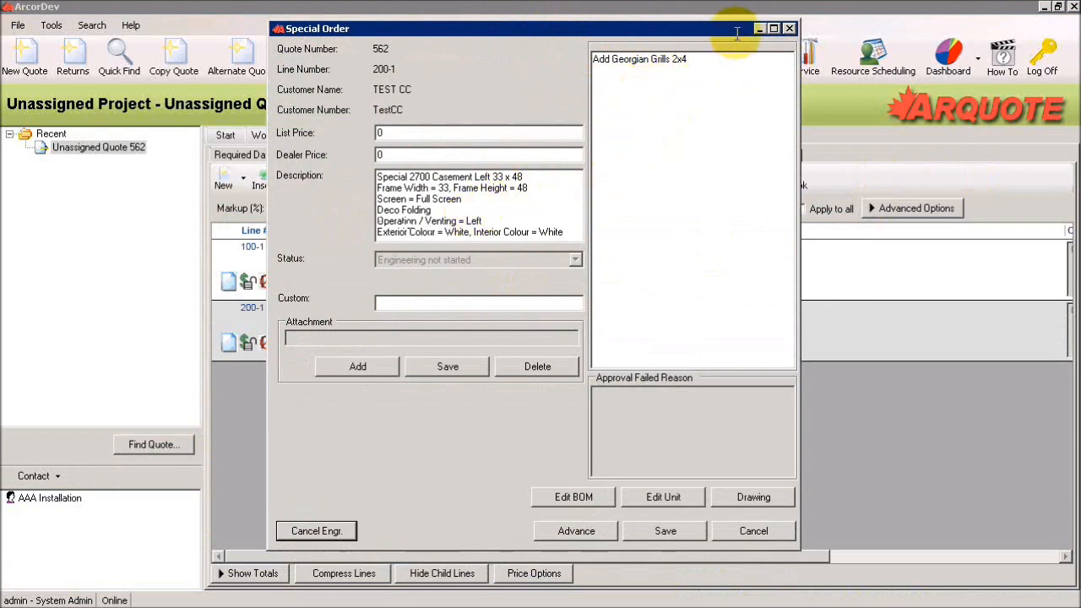
left_click(673, 507)
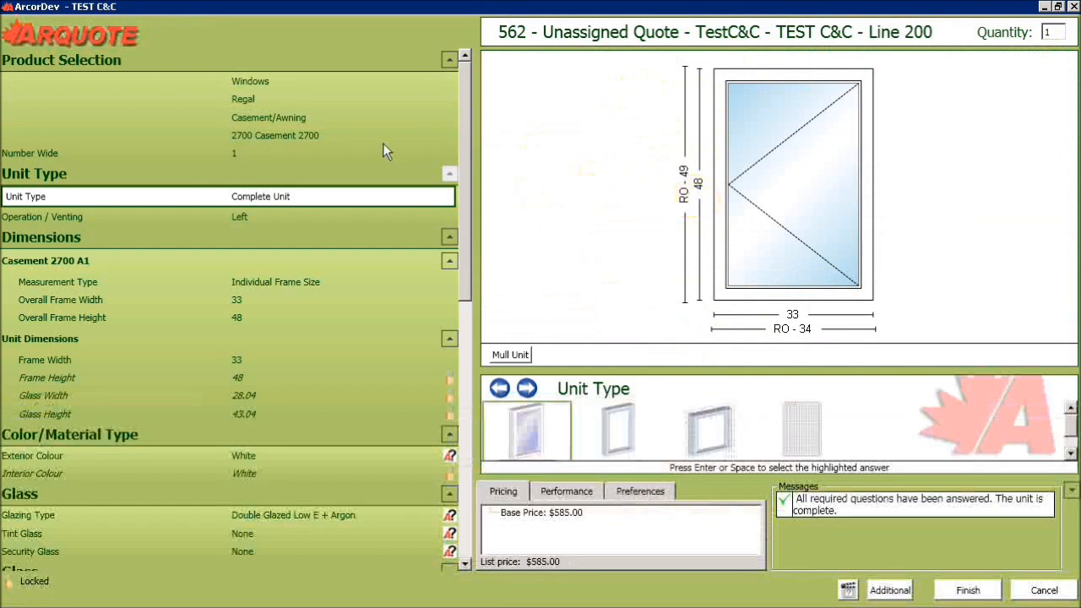
Set the casement's grille type to 5/8" Flat.
scroll(298, 306, "down", 1)
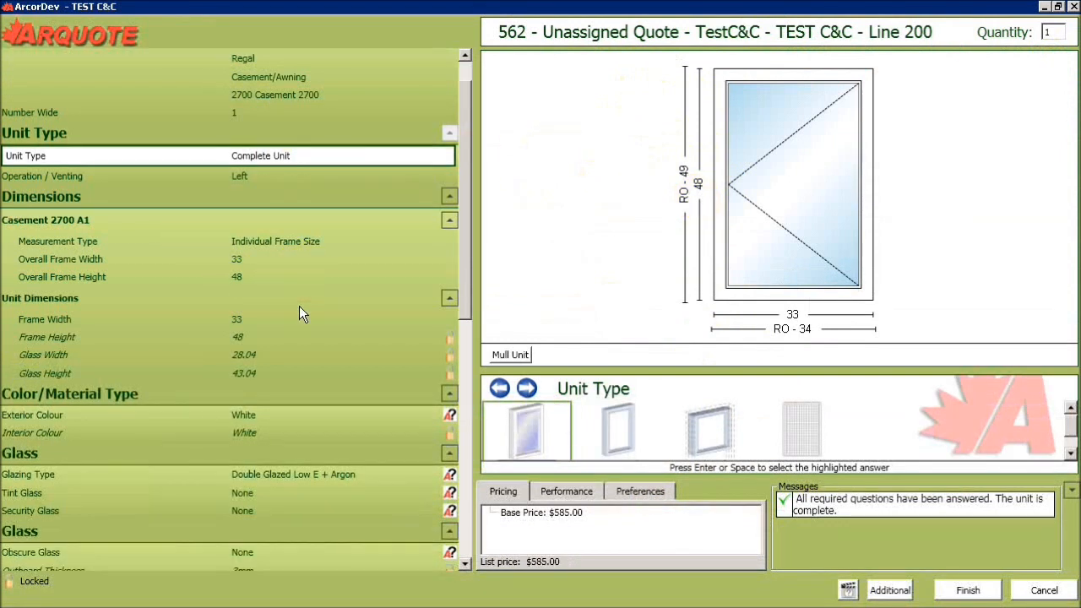
scroll(299, 306, "down", 7)
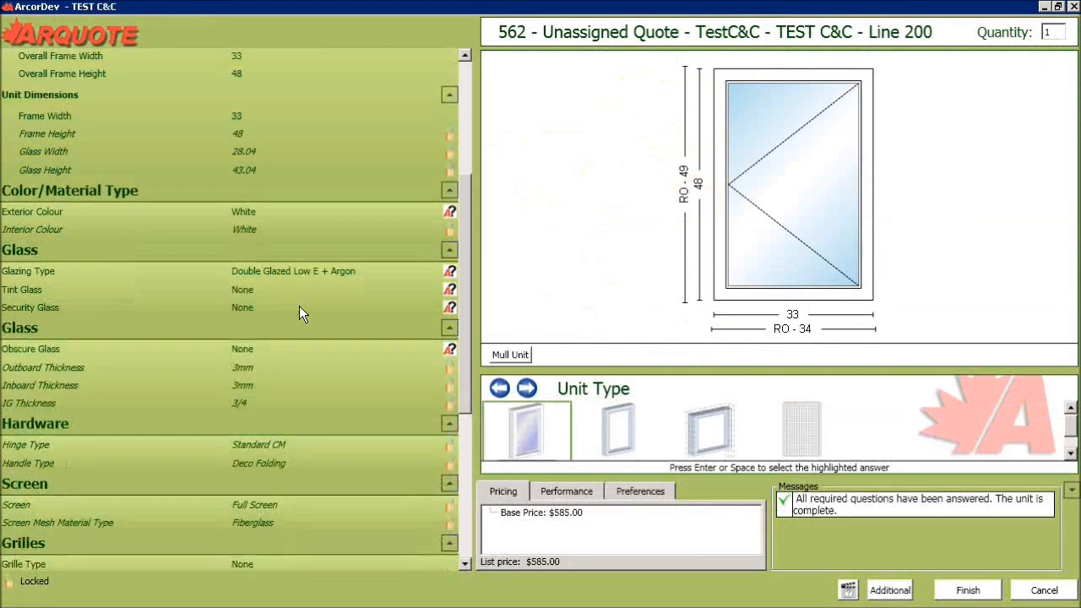
scroll(299, 311, "down", 6)
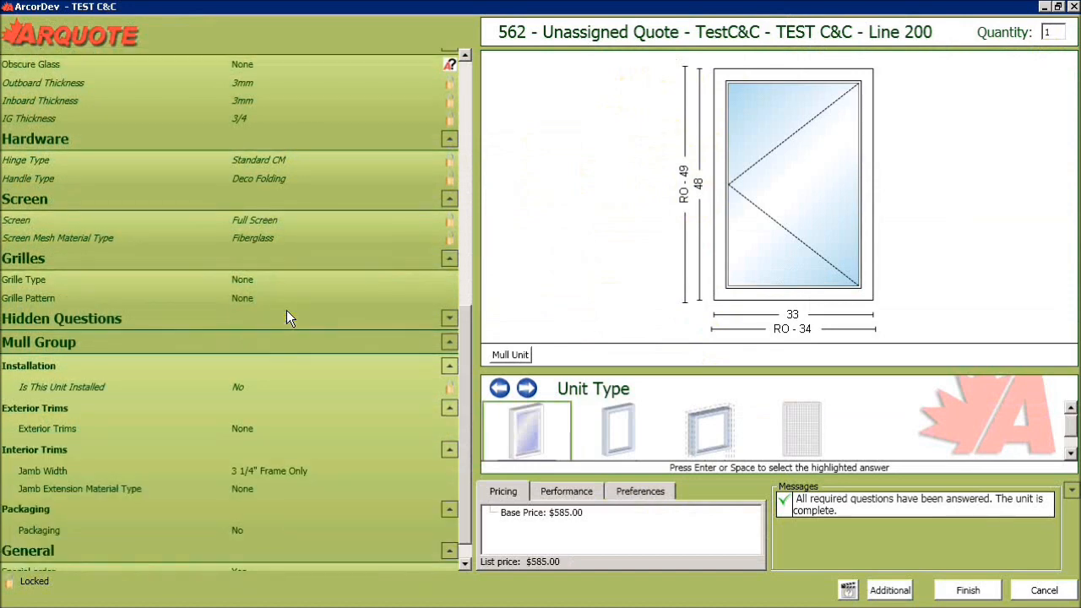
left_click(243, 252)
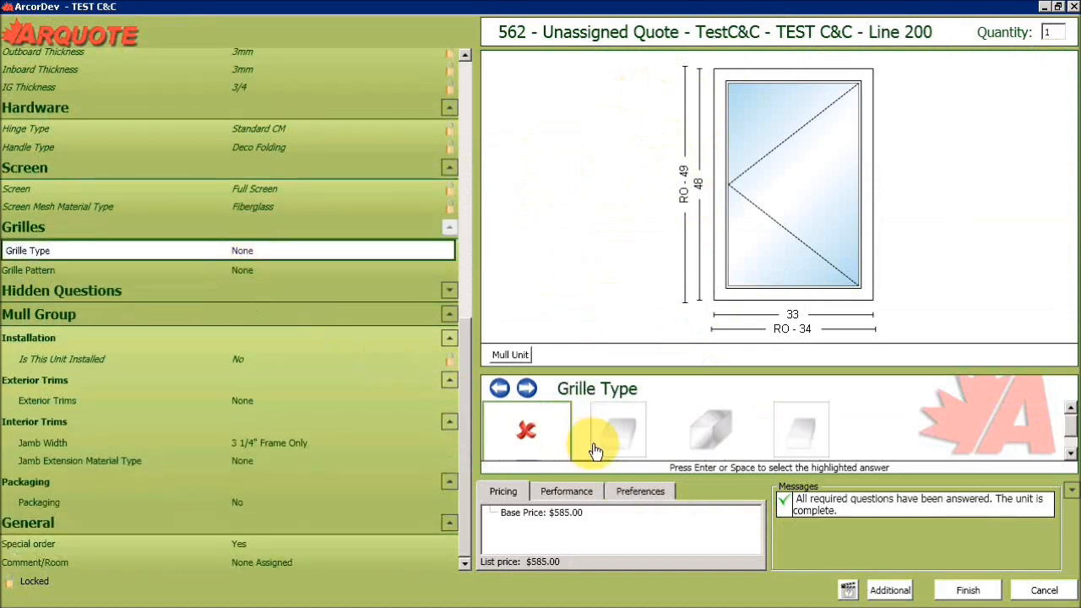
left_click(629, 427)
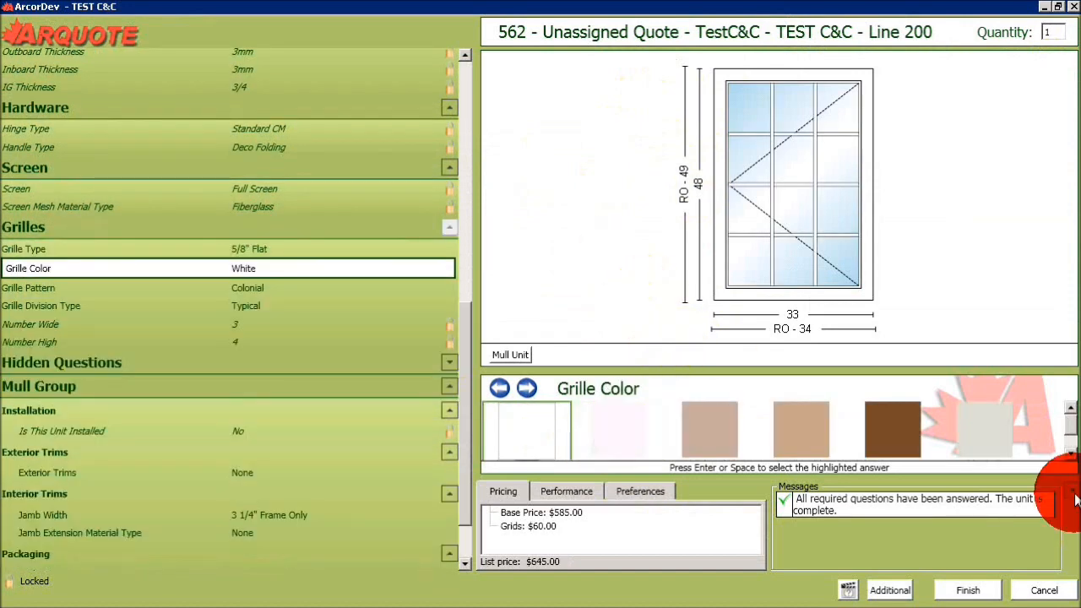
Set the Colonial grille's division type to Custom, with a number wide of 2 and a number high of 4.
left_click(1071, 490)
left_click(263, 287)
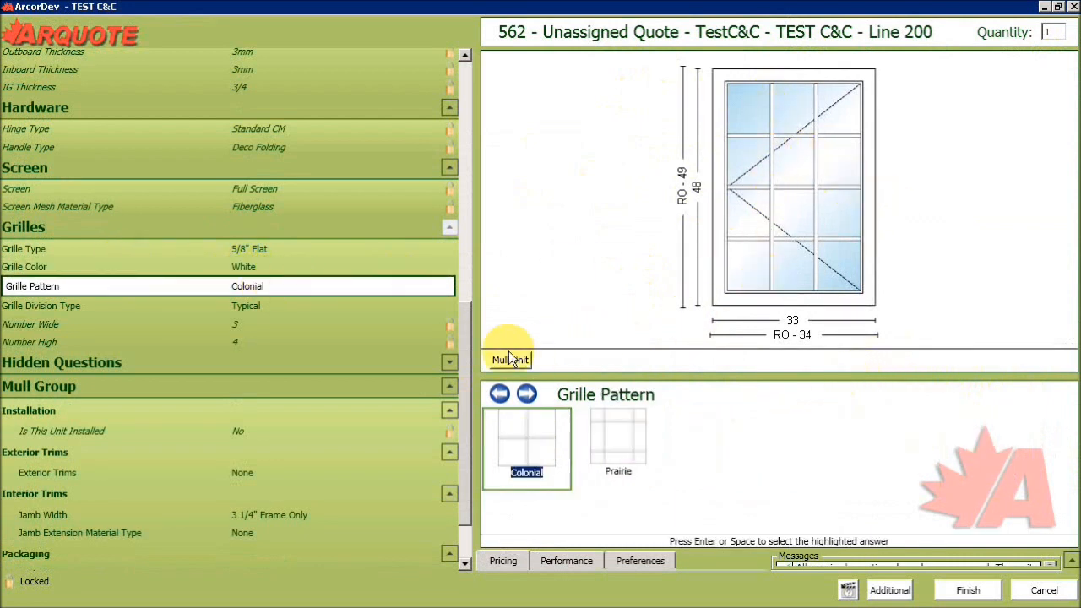
left_click(241, 306)
left_click(549, 433)
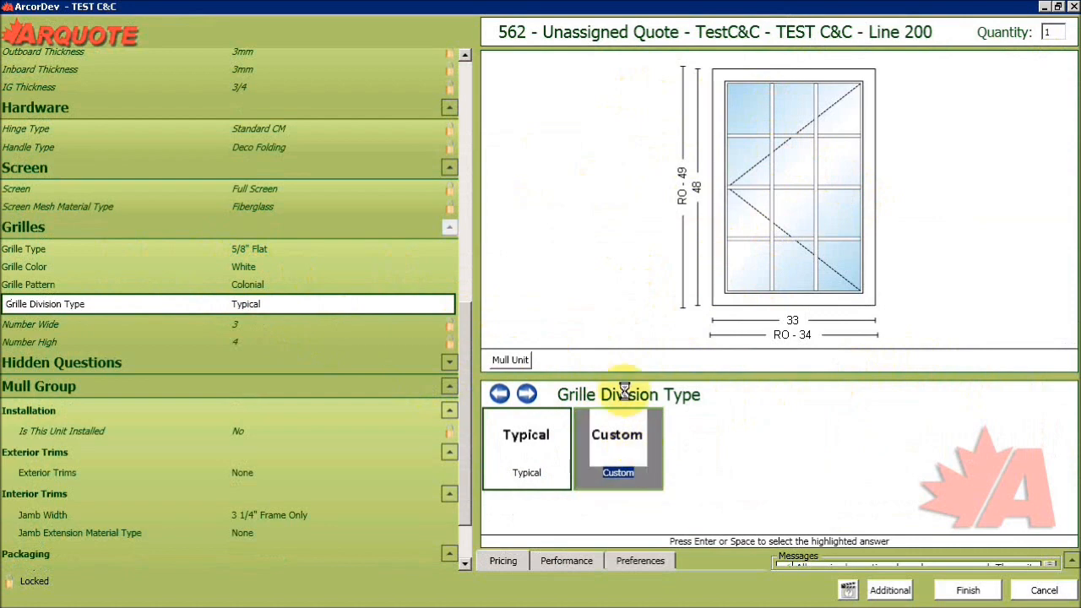
left_click(618, 438)
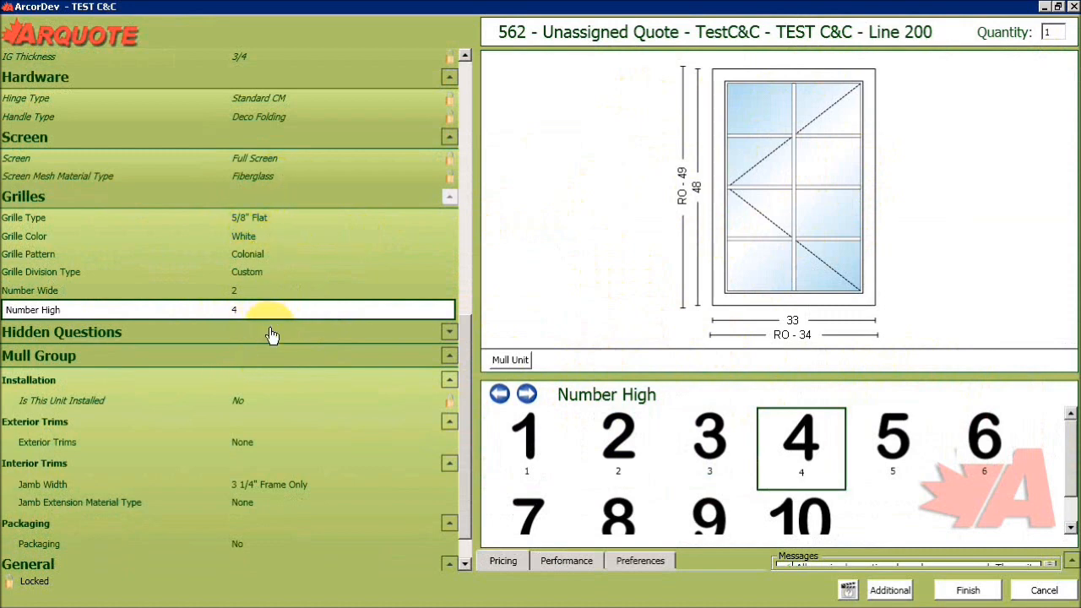
Set the grille color to Sandalwood/White and finish editing the unit.
left_click(245, 237)
left_click(716, 491)
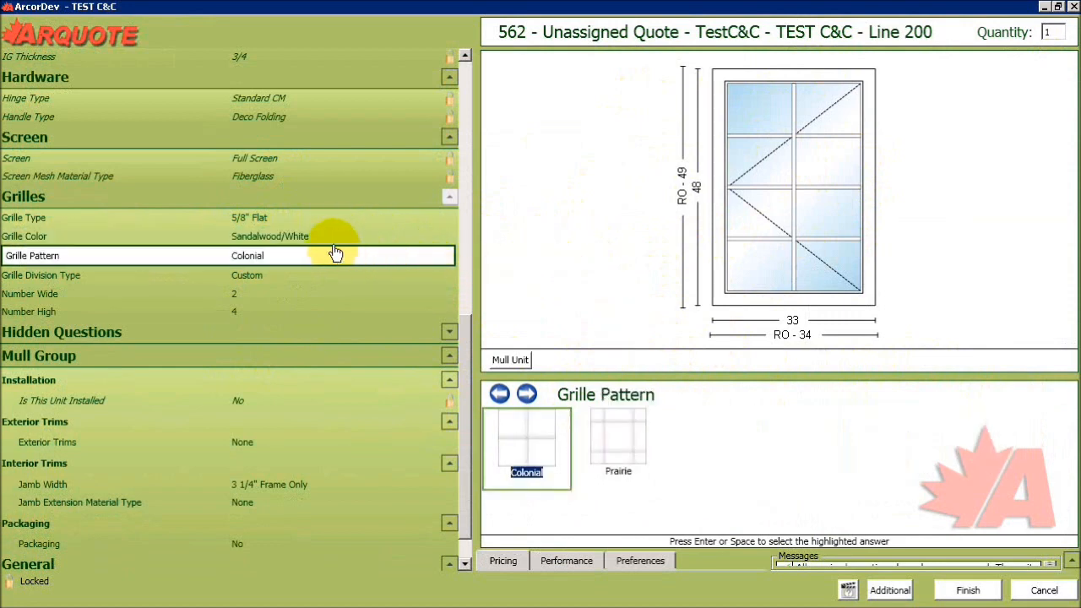
scroll(329, 234, "down", 1)
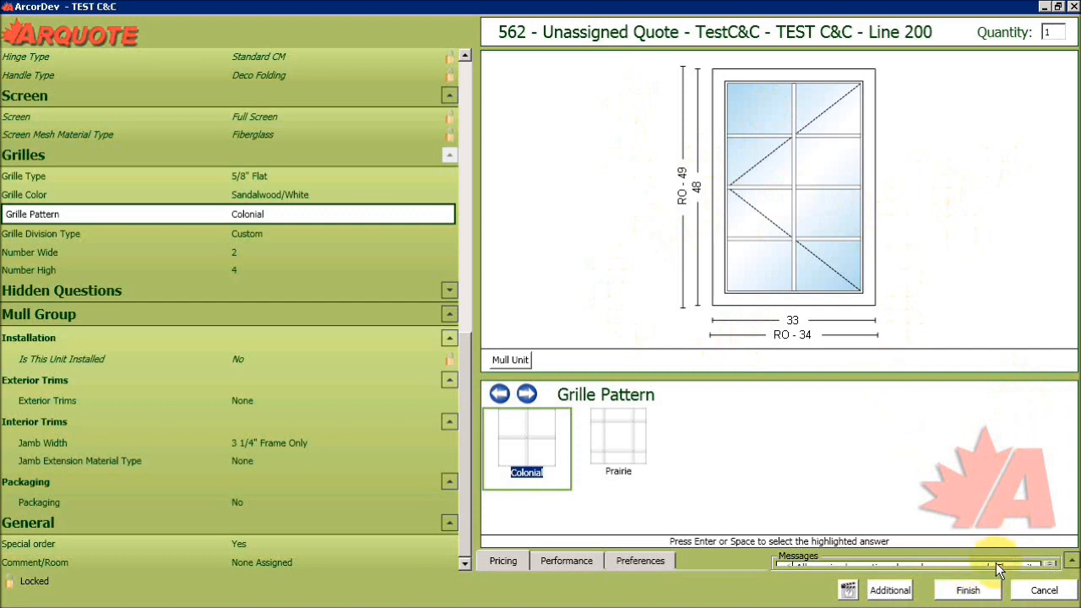
left_click(967, 590)
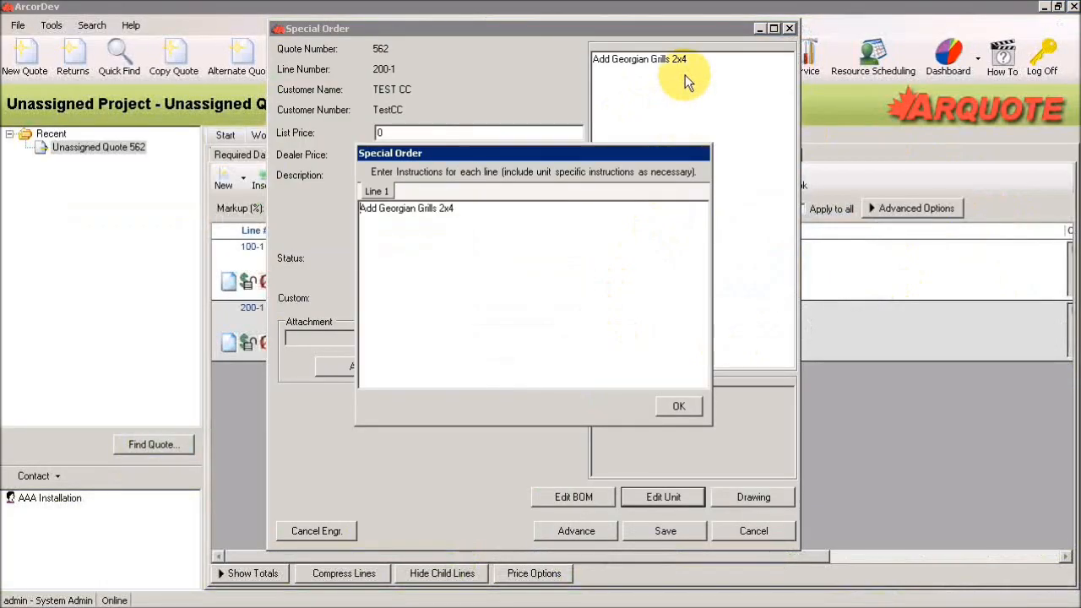
Replace the line's special order instruction with "Change to Georgian Grills" and save the special order.
key("Delete")
key("Delete")
key("Delete")
key("Delete")
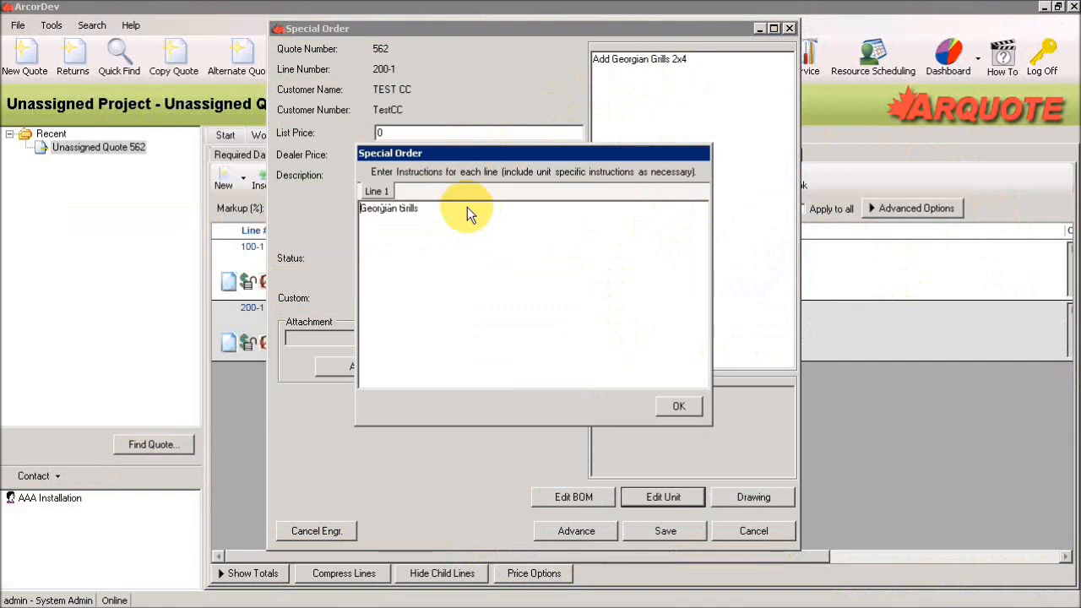
type("Change to")
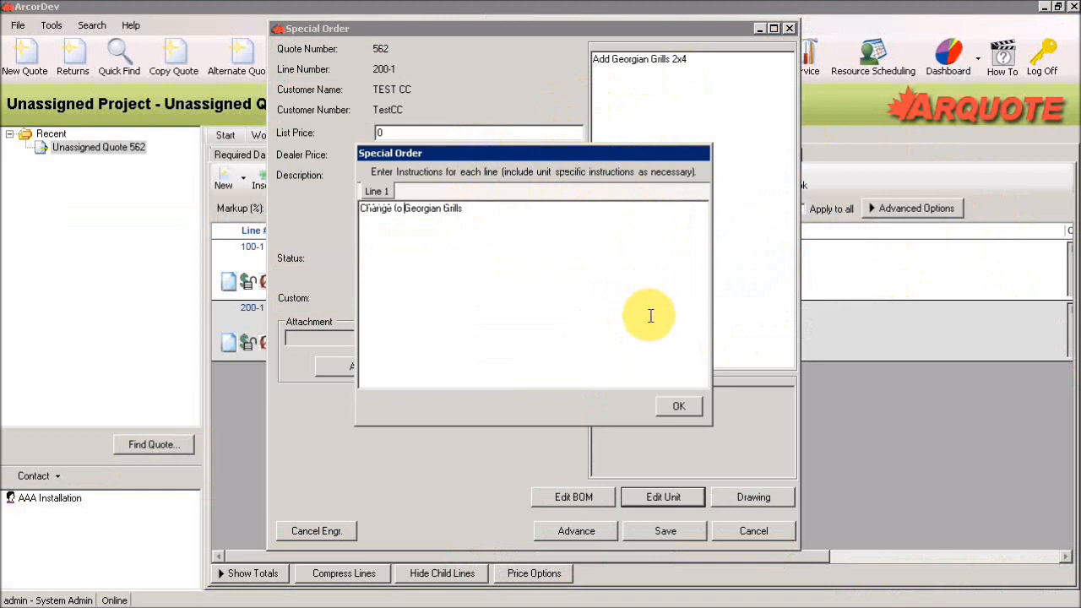
left_click(678, 406)
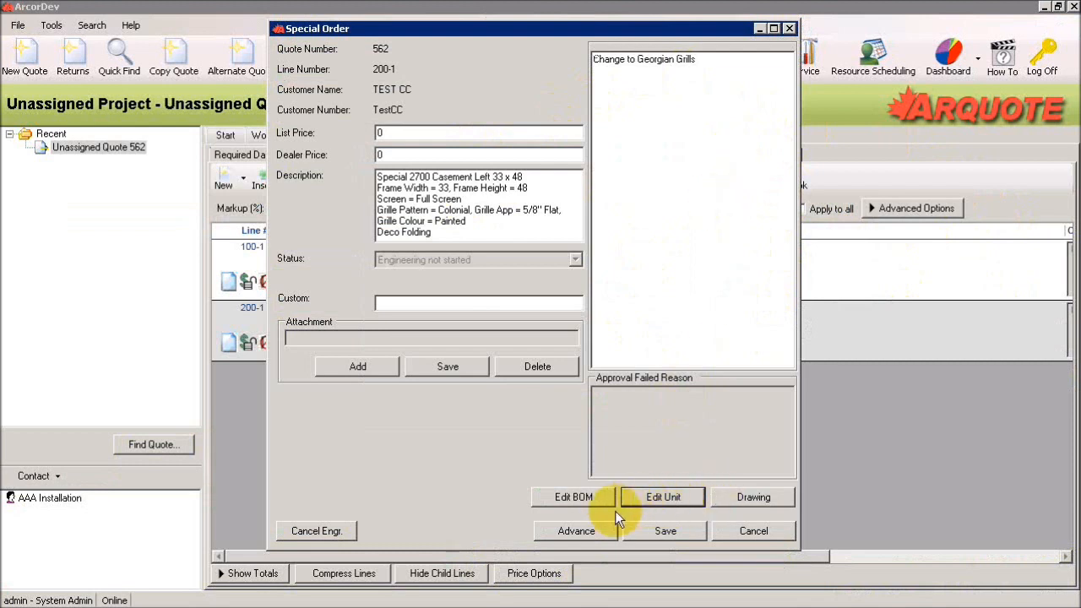
left_click(688, 529)
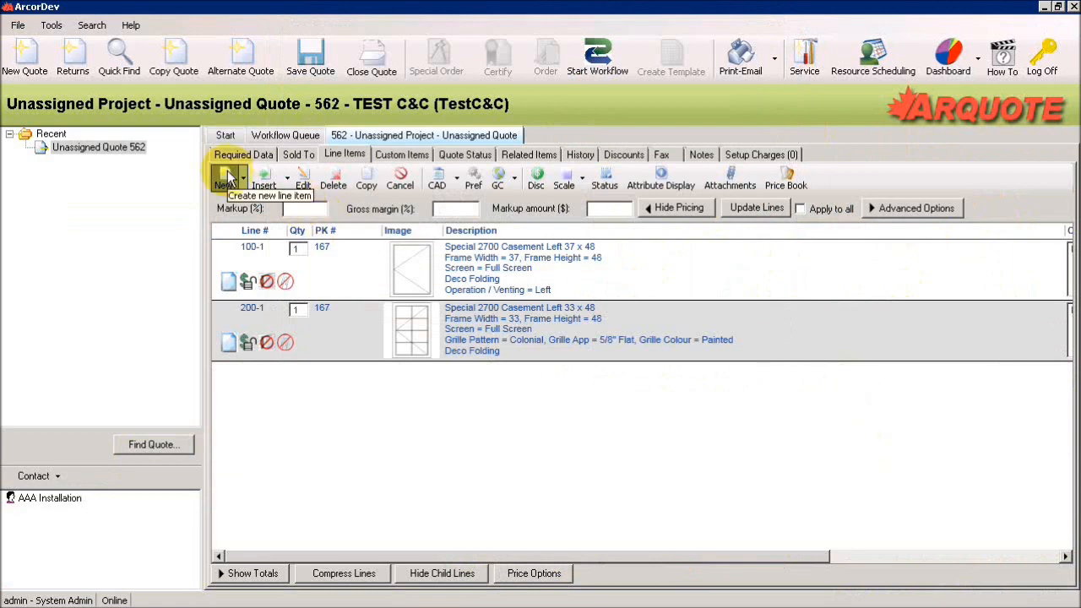
Add a third line item with the ArcorDev configurator, selecting a Regal Casement 2700 window with a number wide of 1.
left_click(225, 179)
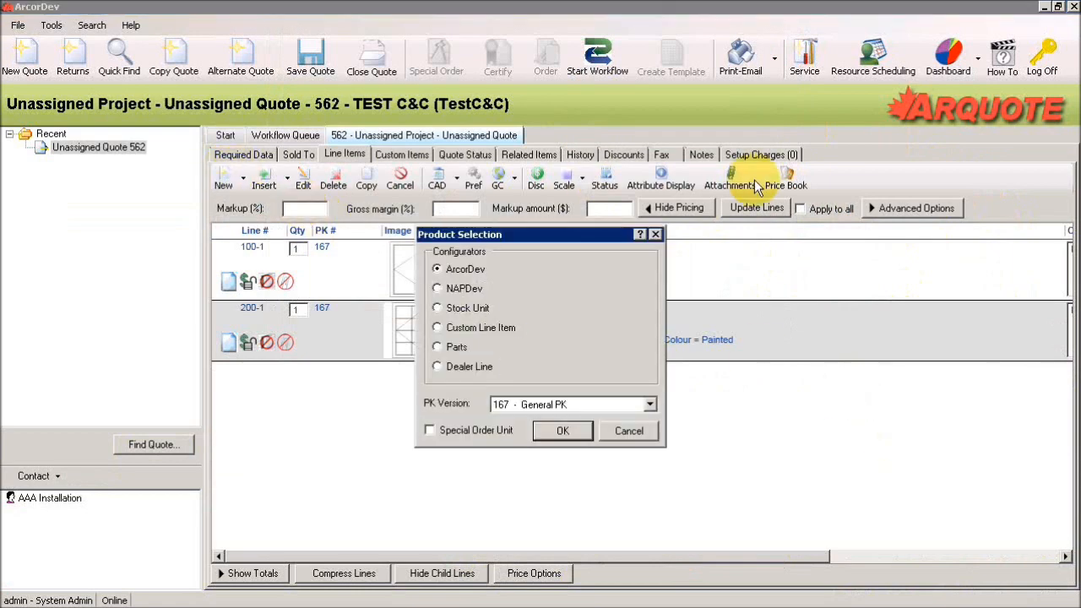
left_click(549, 430)
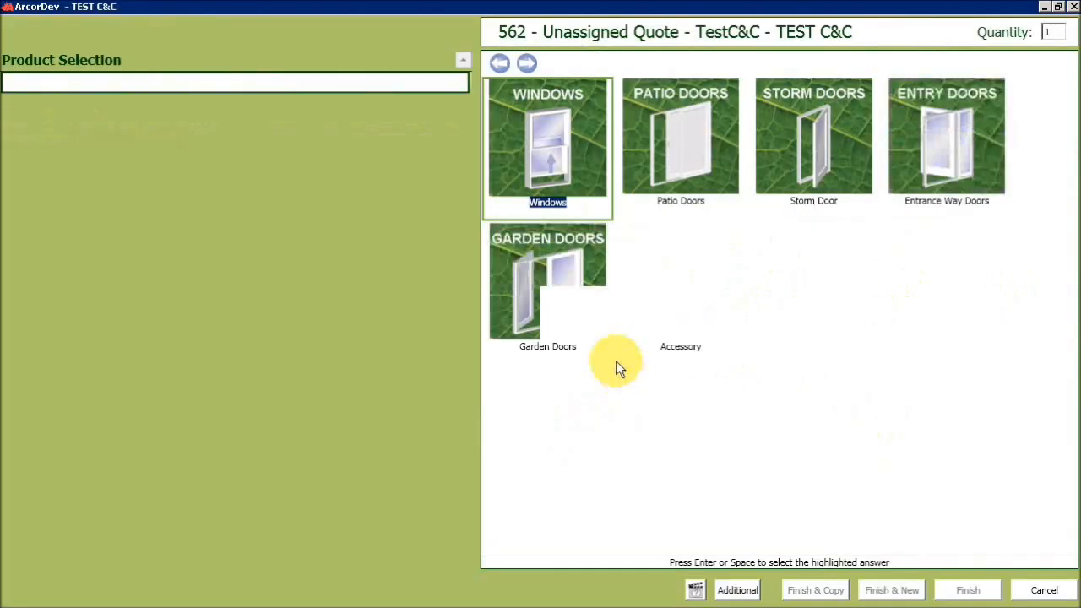
left_click(597, 177)
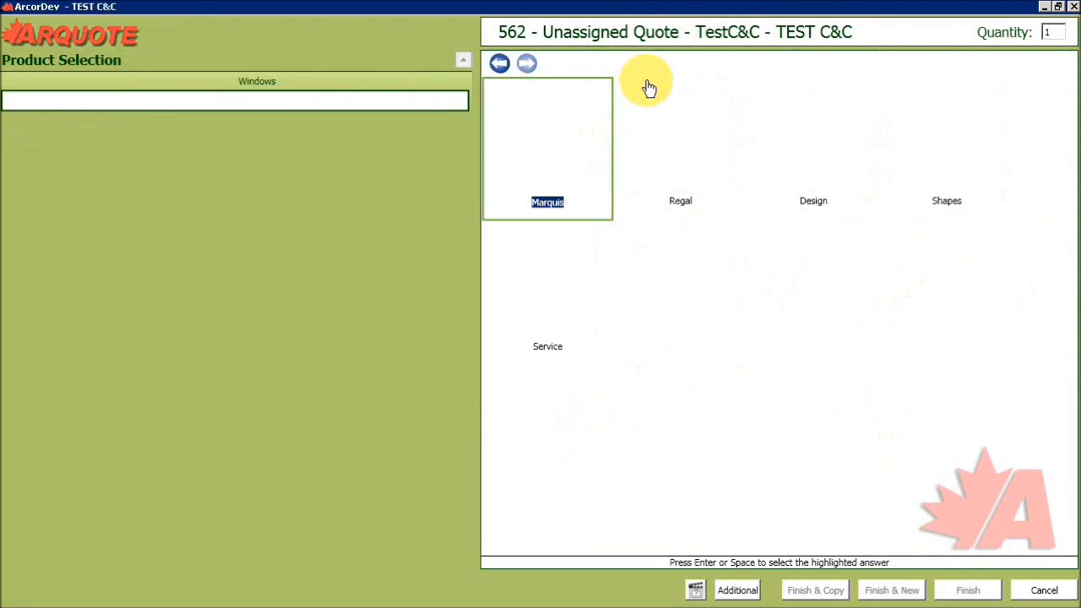
left_click(654, 118)
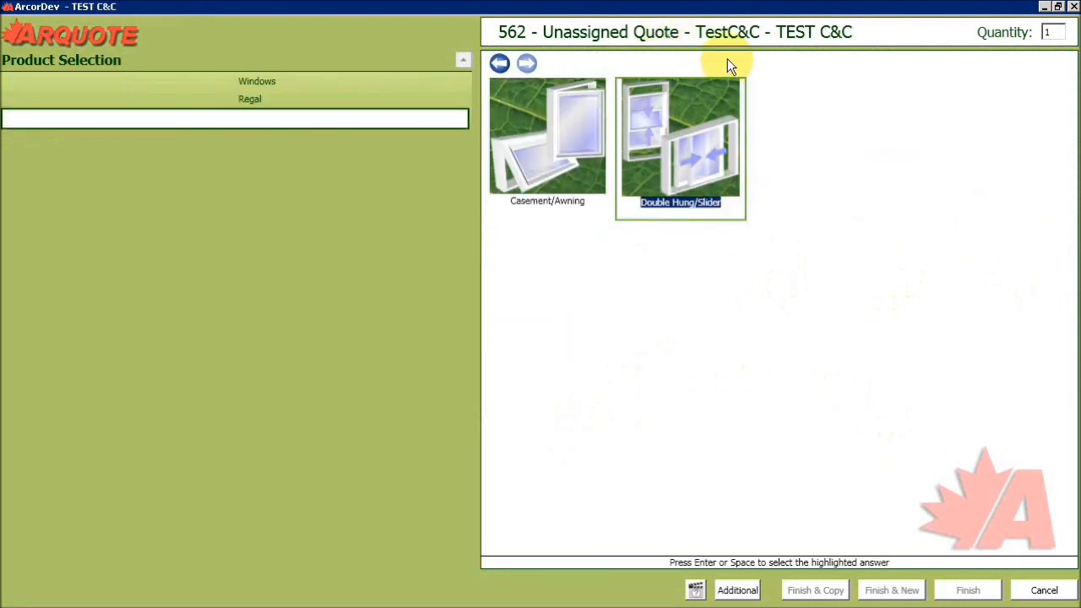
left_click(537, 152)
left_click(539, 159)
left_click(543, 135)
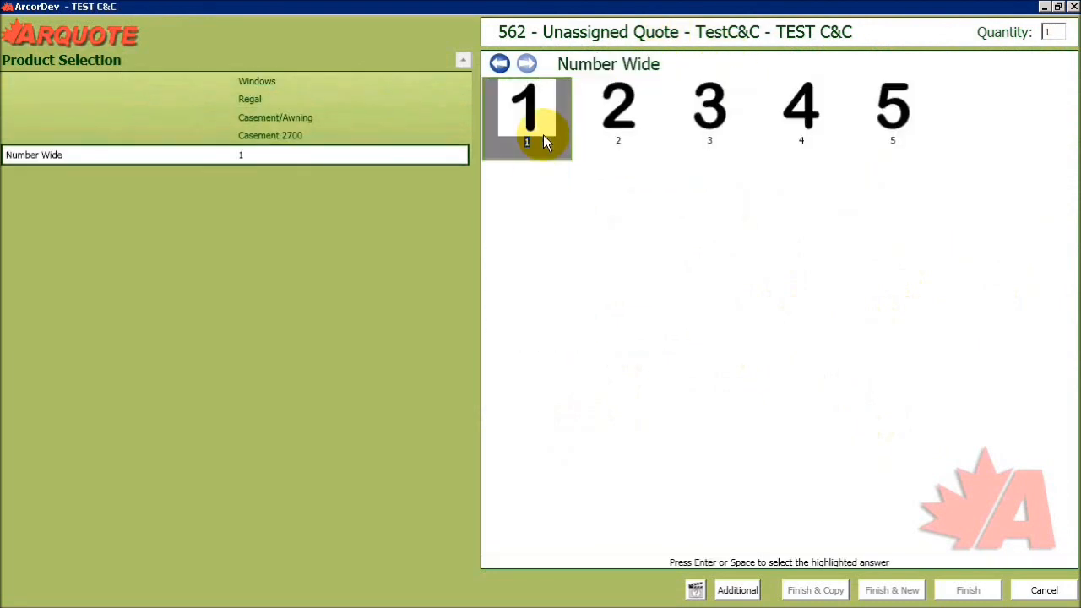
Configure the third casement as a left-venting Complete Unit by Individual Frame Size, with overall frame width 30 and height 48.
left_click(500, 488)
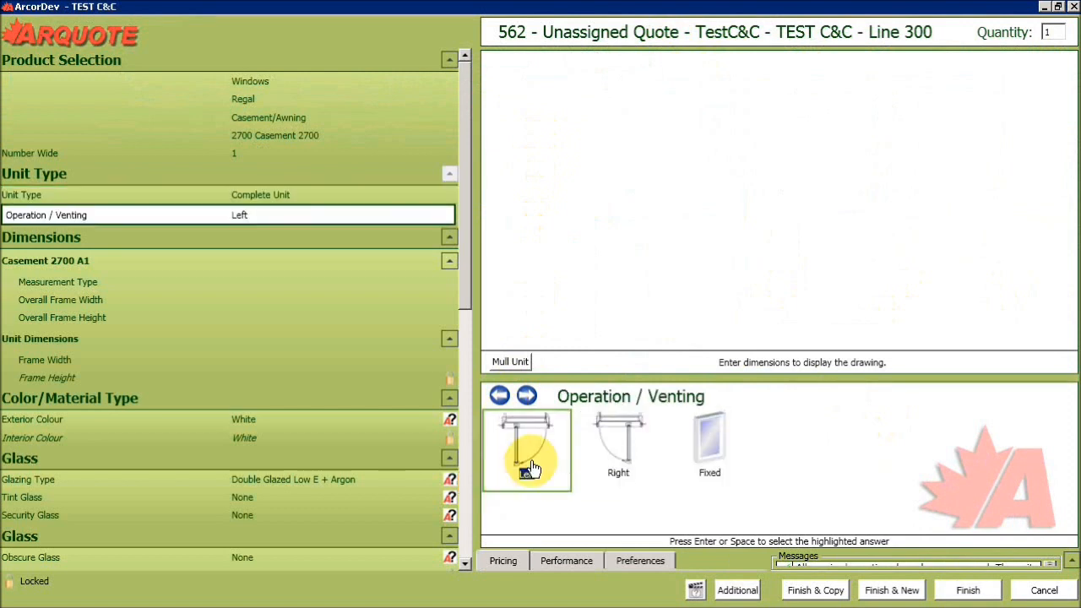
left_click(519, 463)
left_click(528, 461)
type("30")
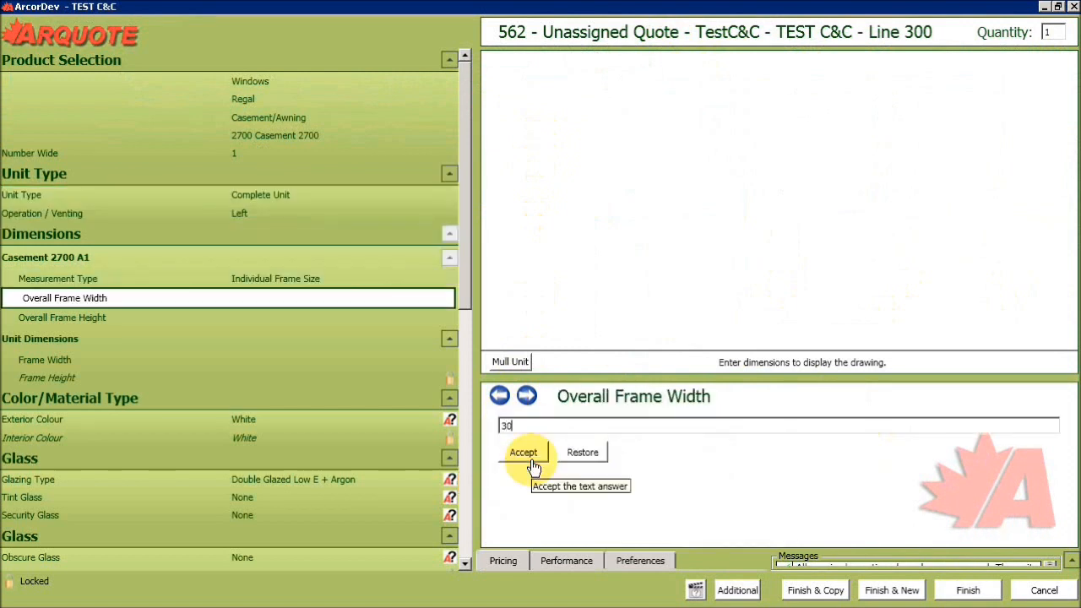
left_click(530, 464)
type("48")
left_click(530, 464)
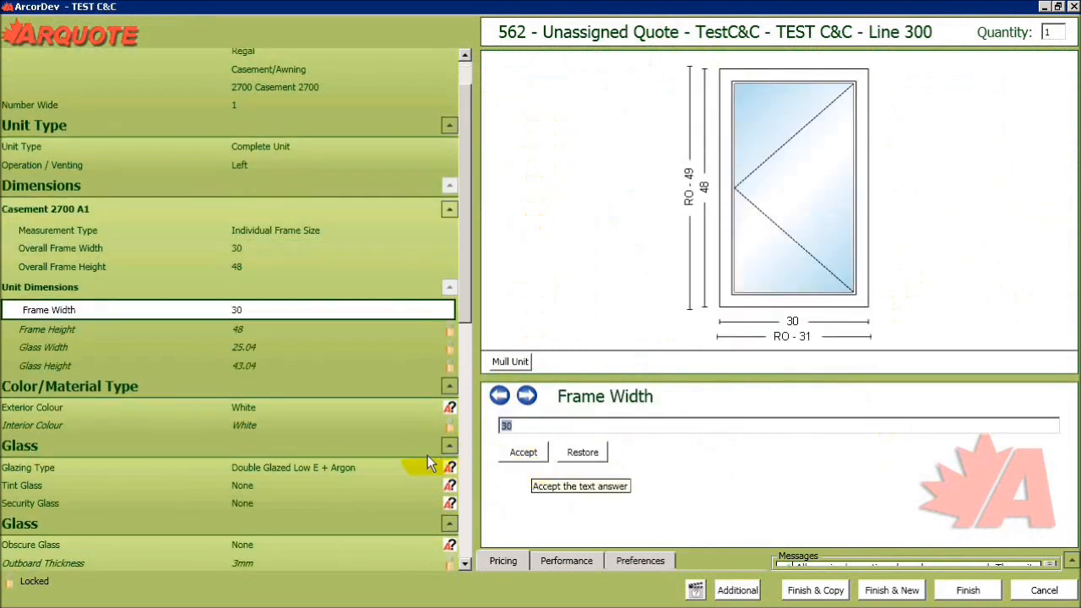
Set the third casement's exterior colour to Ivory.
scroll(363, 456, "down", 4)
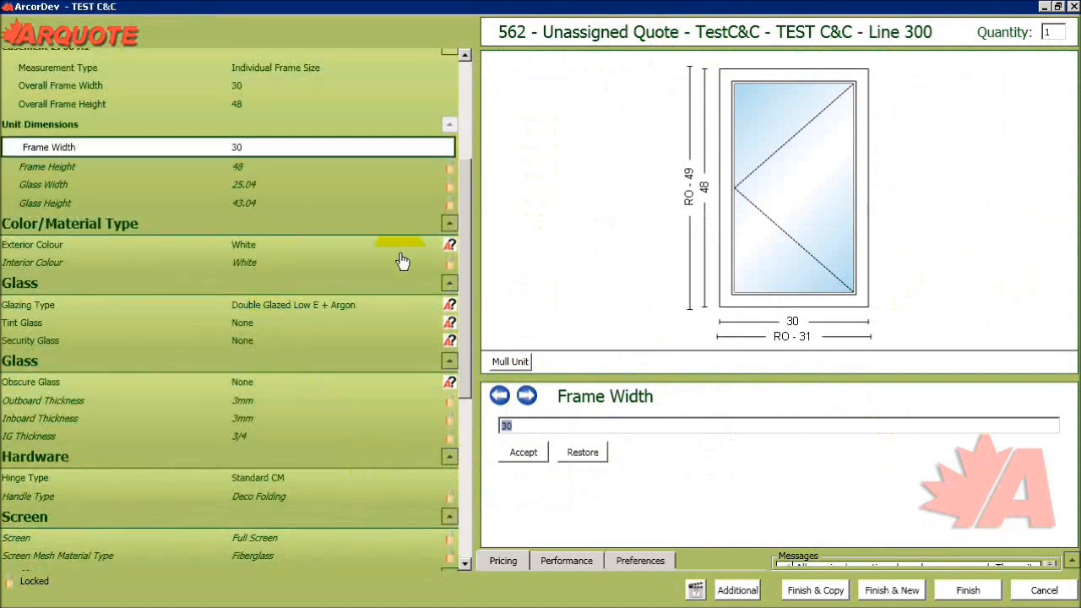
left_click(384, 243)
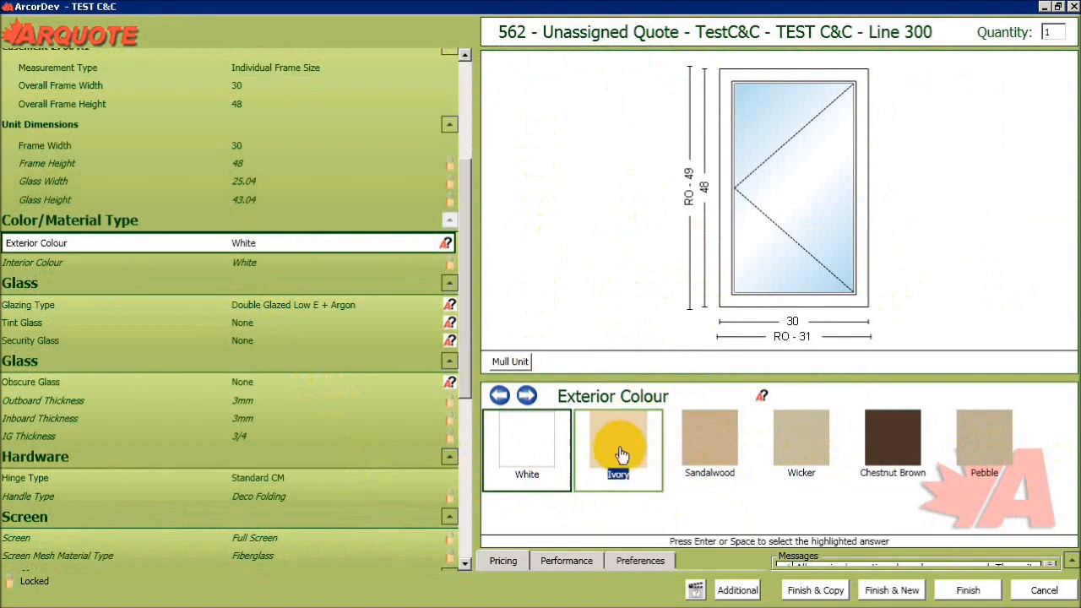
left_click(643, 478)
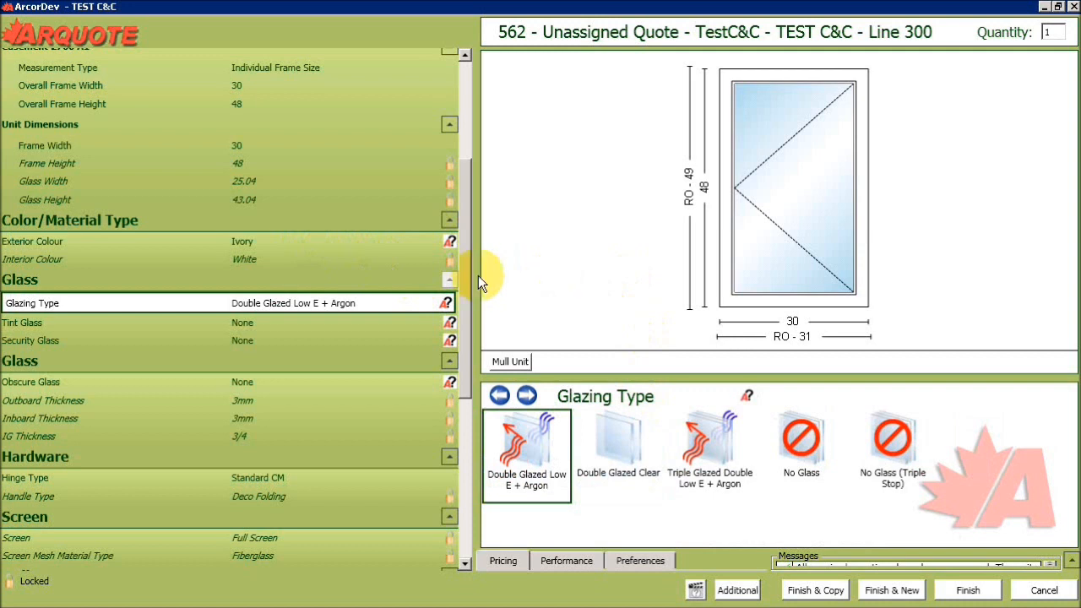
Choose Double Glazed Low E + Argon glazing with None for tint, security and obscure glass.
left_click(532, 448)
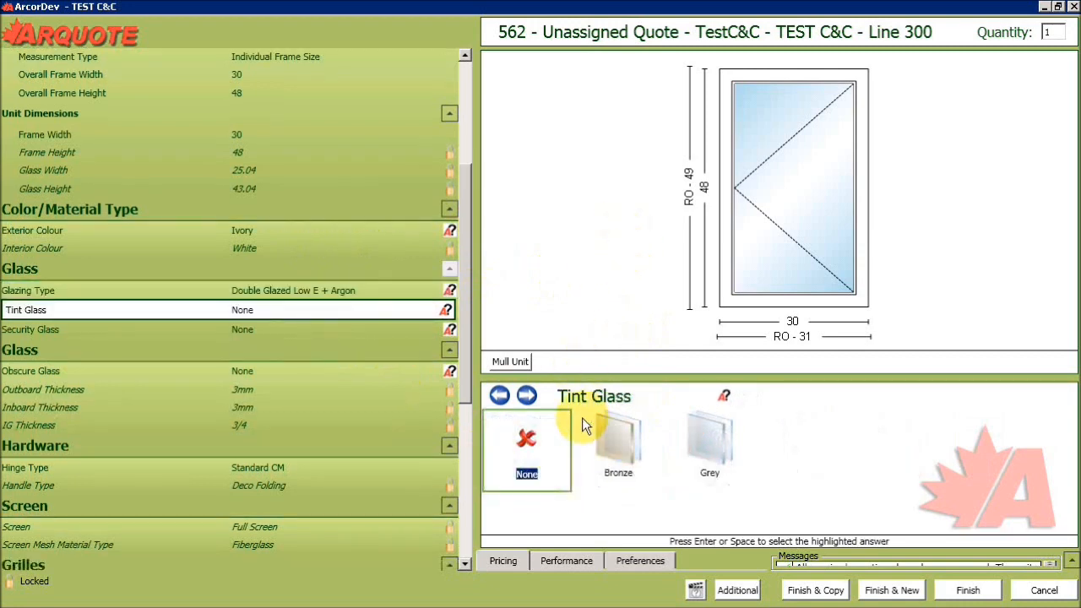
left_click(549, 442)
left_click(545, 450)
left_click(545, 450)
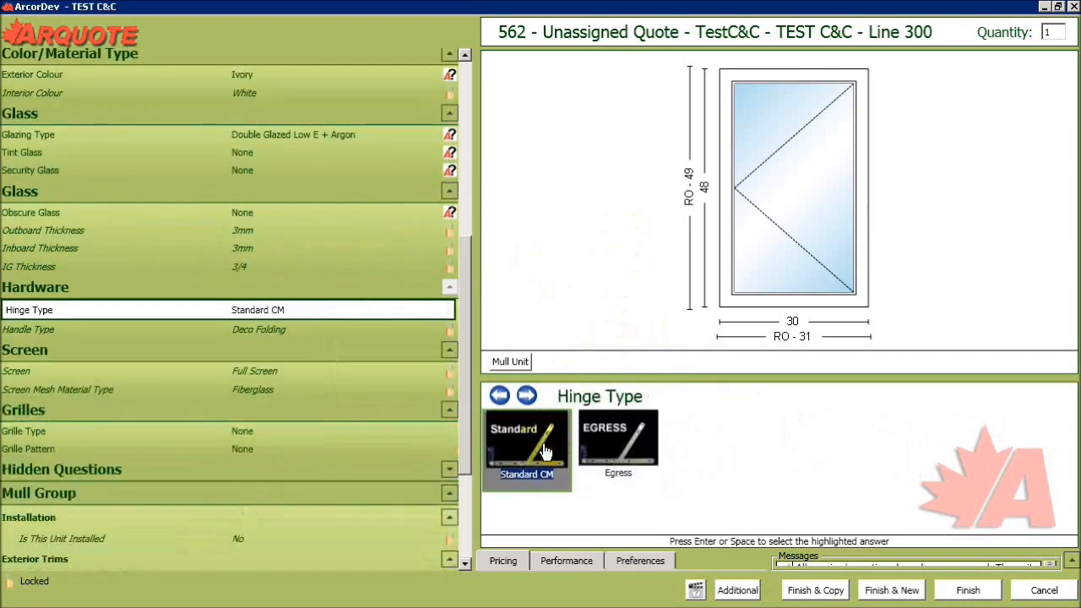
Choose the Standard CM hinge and 5/8" Flat grilles in Ivory/White.
left_click(553, 448)
left_click(634, 414)
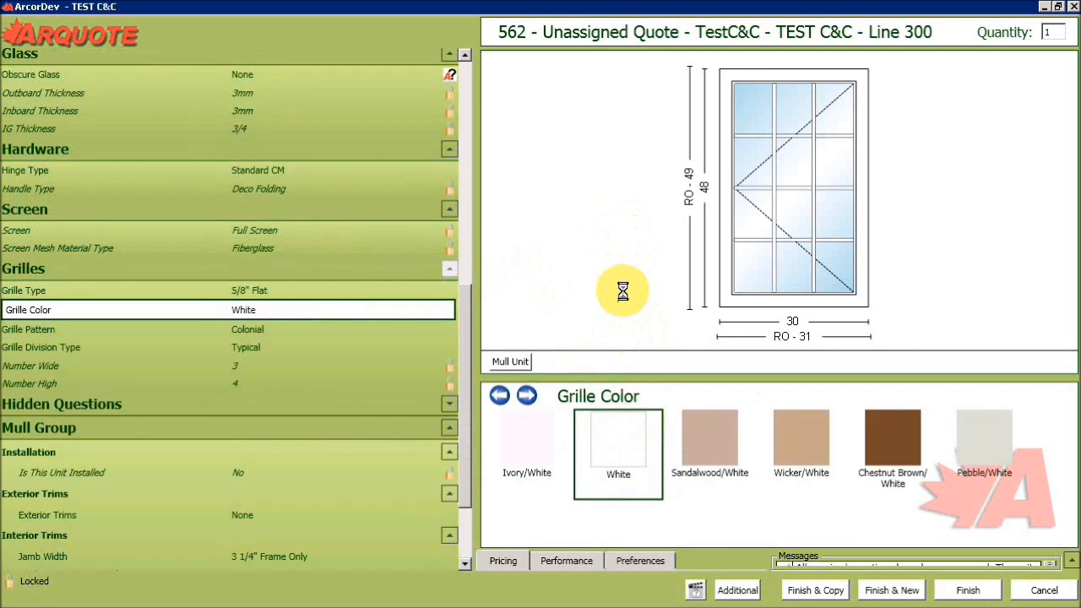
left_click(527, 447)
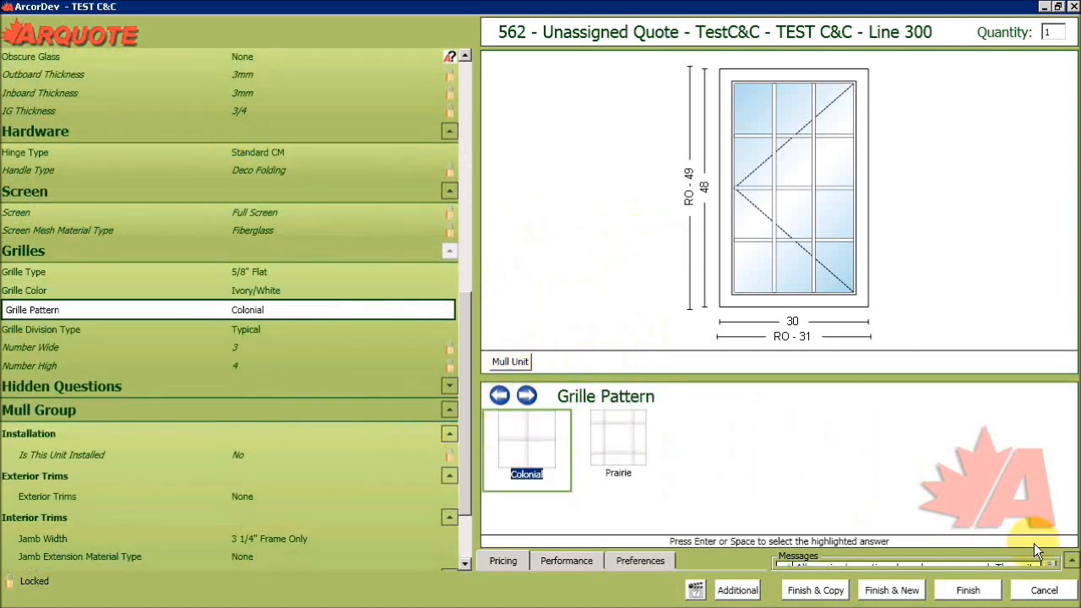
Mark the unit as a special order and finish it with the instruction "Custom Colour = Green Gentek".
left_click(462, 551)
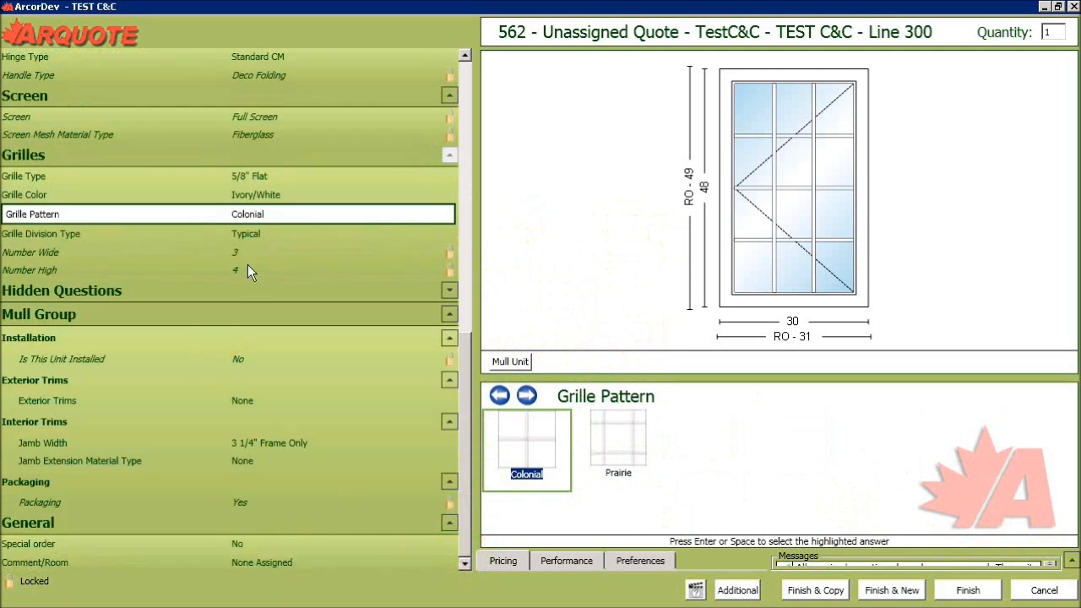
left_click(236, 544)
left_click(592, 471)
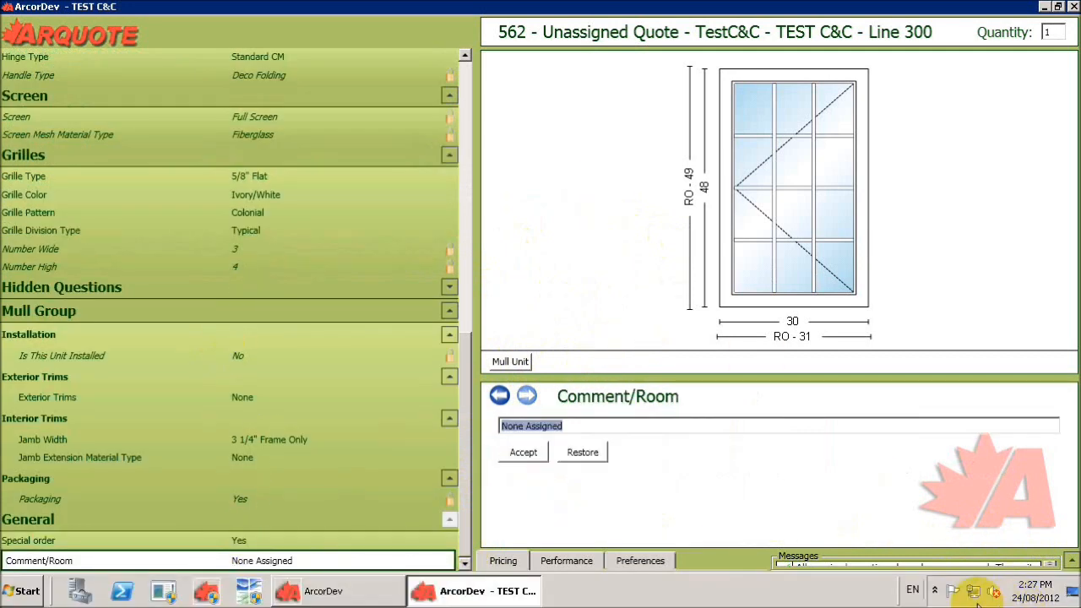
left_click(966, 589)
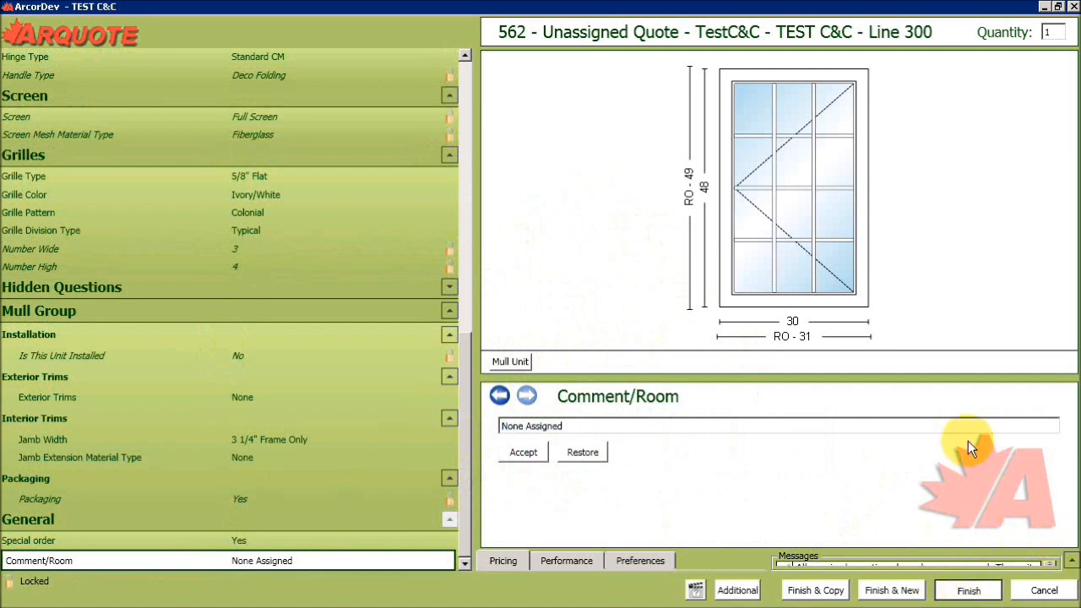
type("Custom Colo")
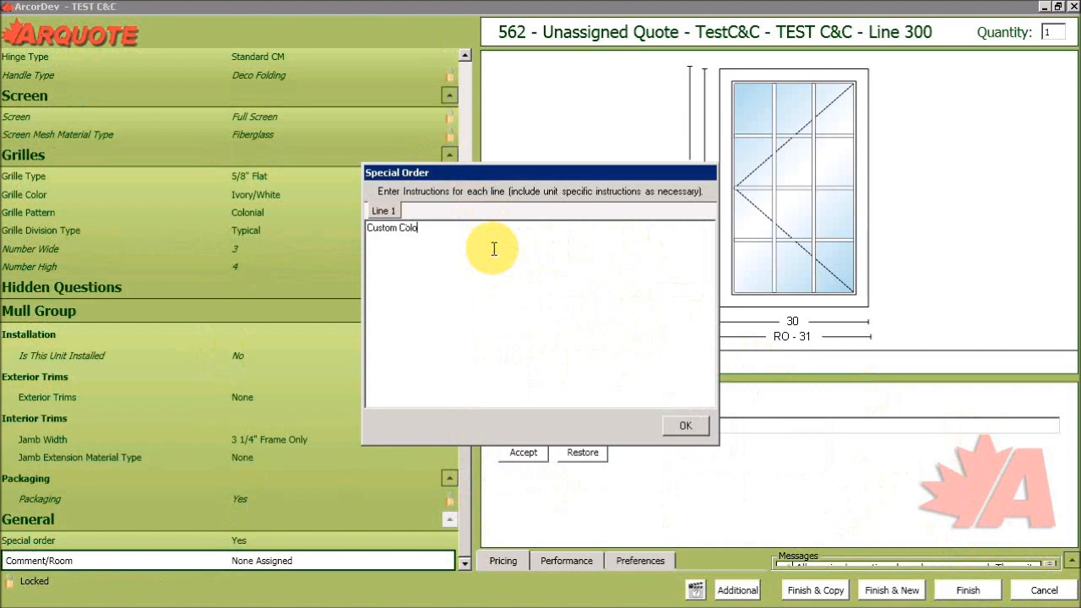
type("ur = Green Garnet")
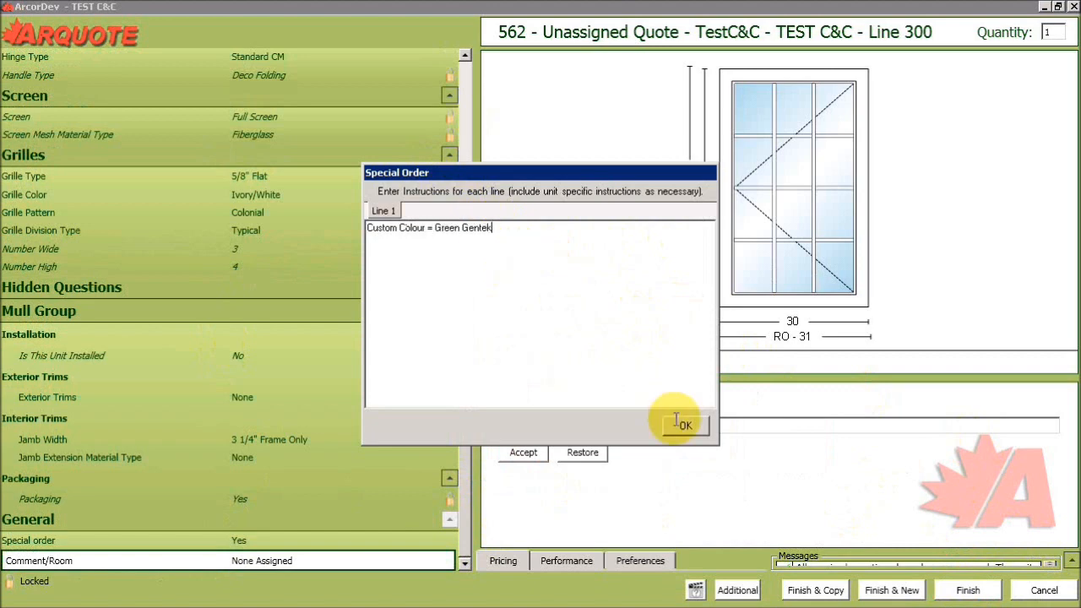
left_click(685, 424)
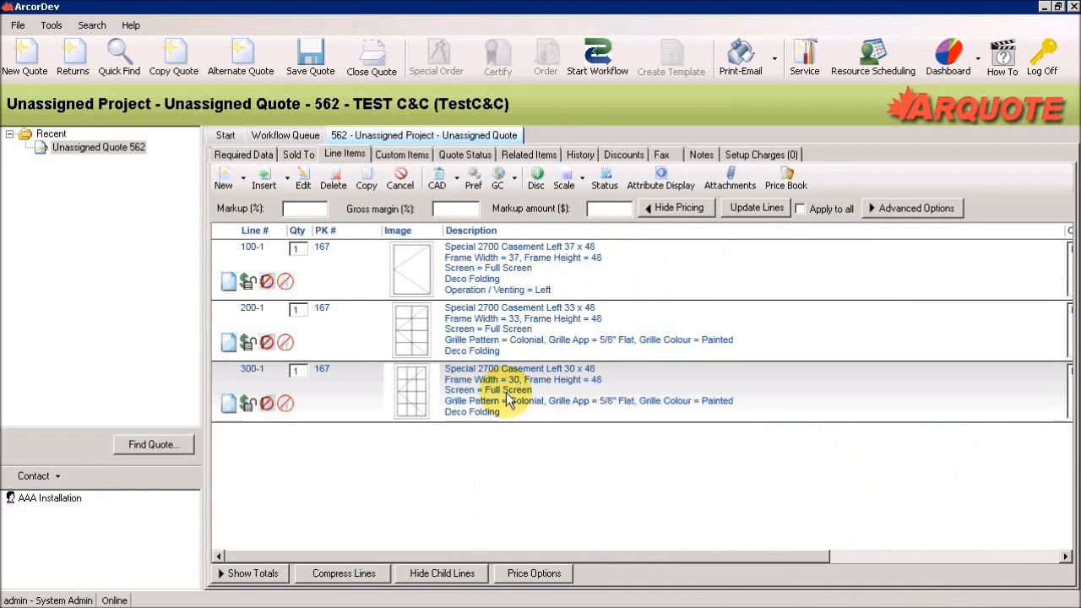
Add a fourth line item, selecting a Marquis Casement 3700 window with a number wide of 1.
mouse_move(477, 432)
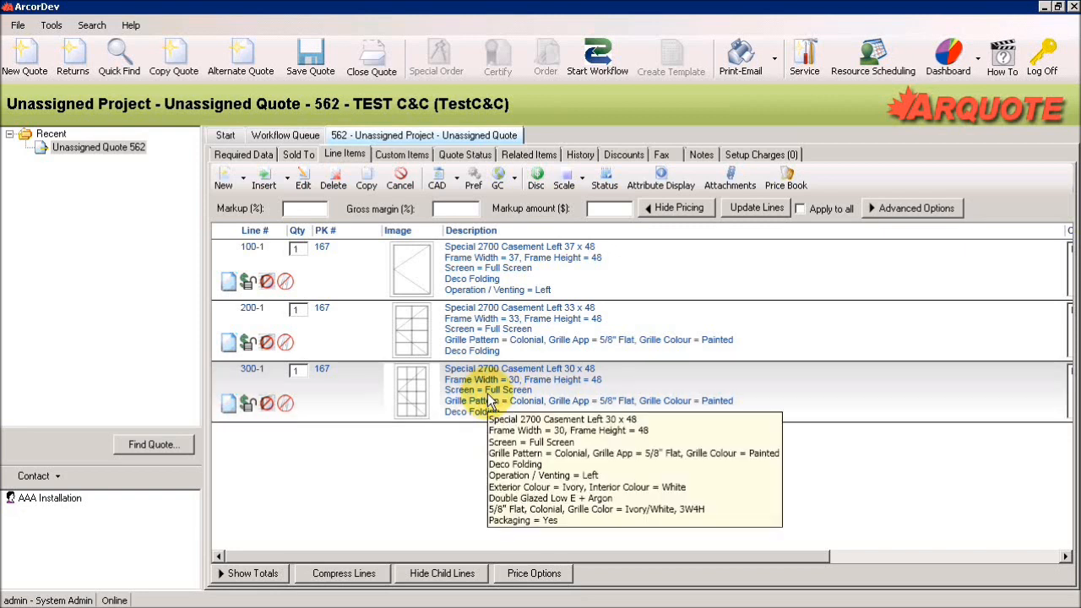
left_click(223, 177)
left_click(563, 433)
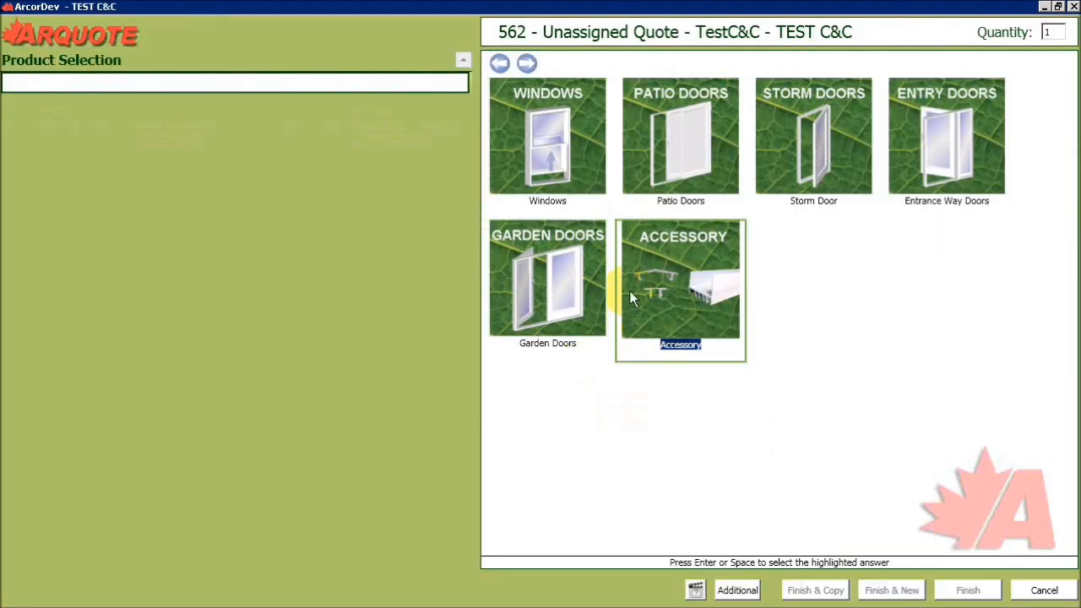
left_click(560, 163)
left_click(561, 163)
left_click(561, 163)
left_click(561, 163)
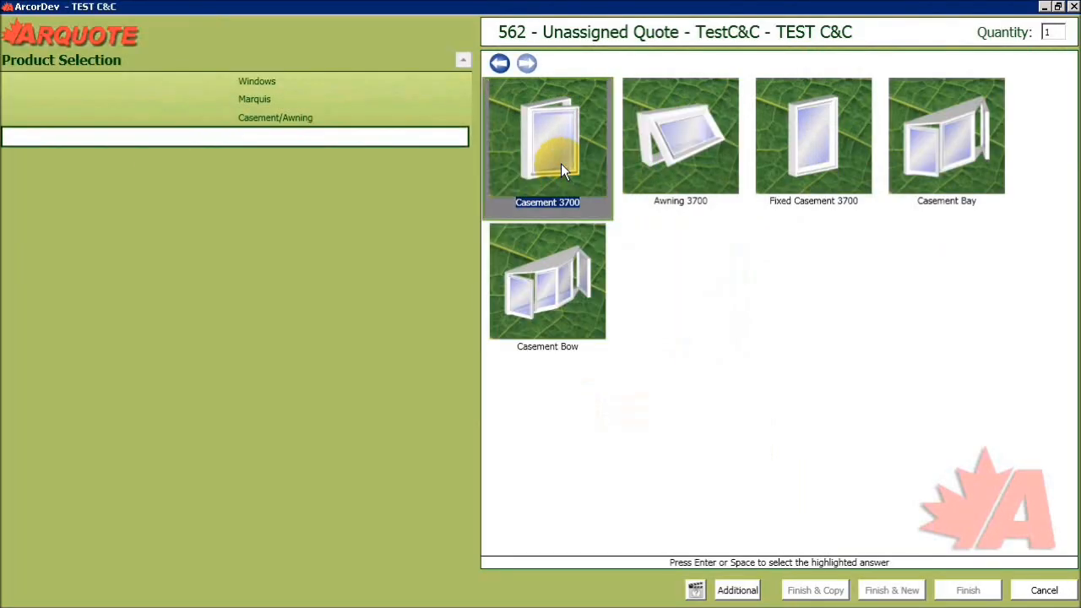
left_click(551, 139)
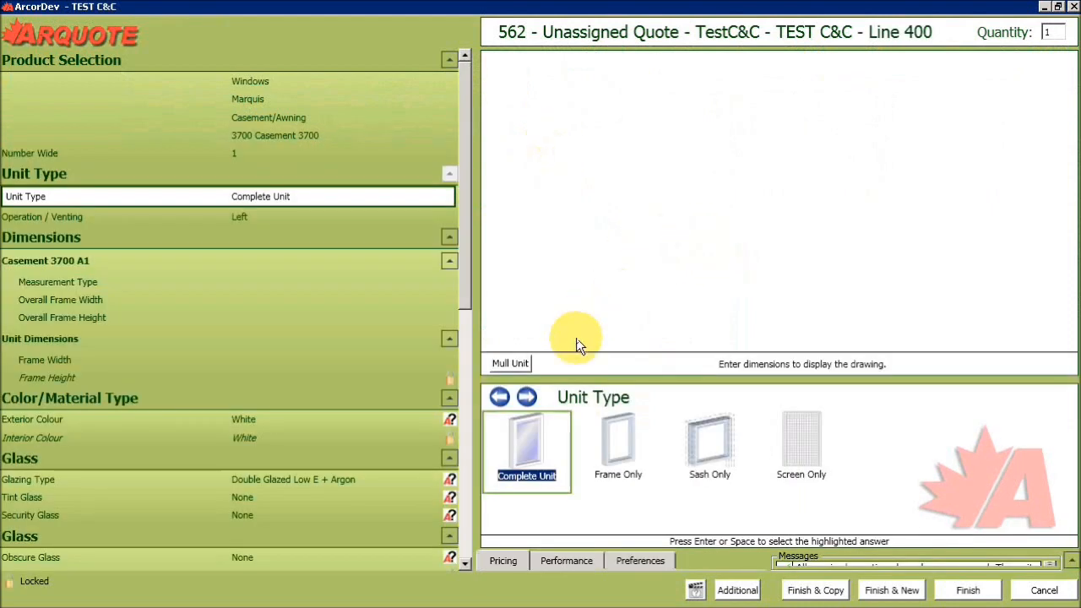
Configure a left-venting Complete Unit by Individual Frame Size, with overall frame width 30 and height 48.
left_click(522, 456)
left_click(526, 466)
left_click(524, 466)
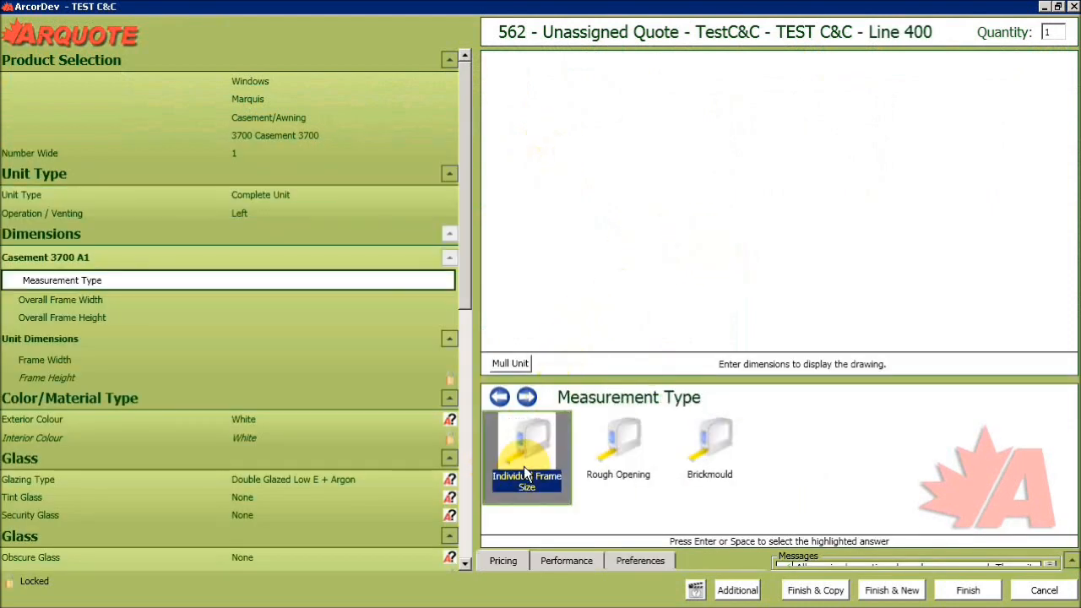
type("30")
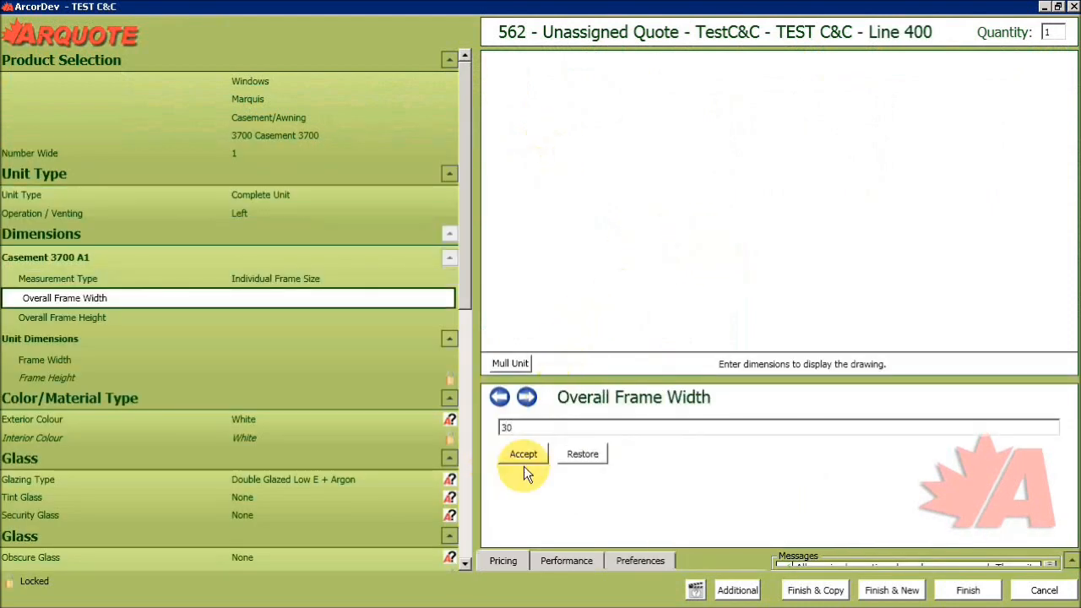
key("Return")
type("48")
left_click(527, 454)
Set the fourth casement's obscure glass to Pin Head and its grille type to None.
scroll(369, 298, "down", 5)
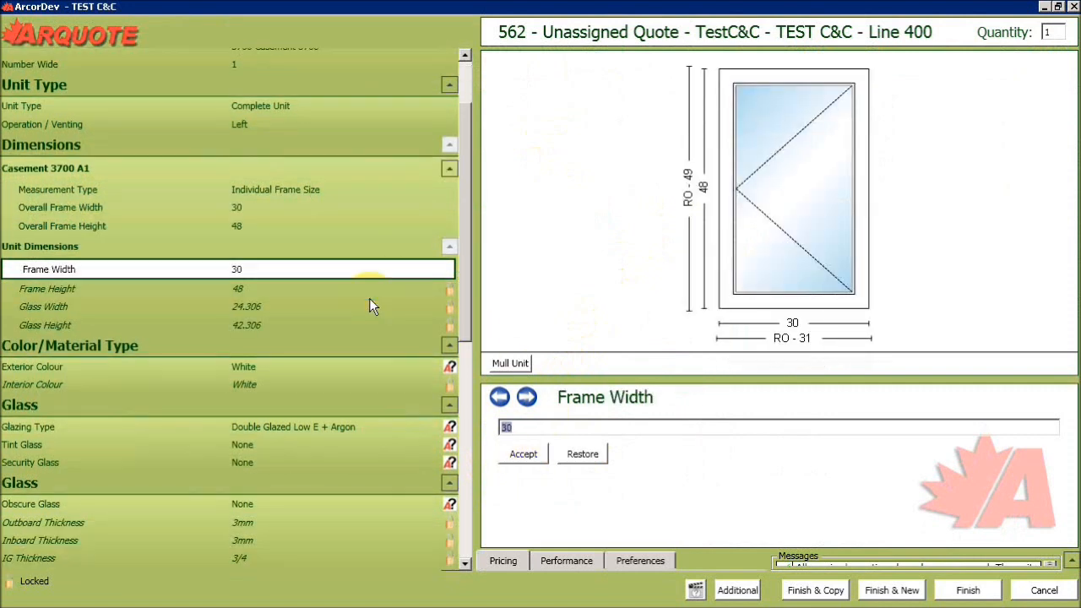
scroll(369, 298, "down", 3)
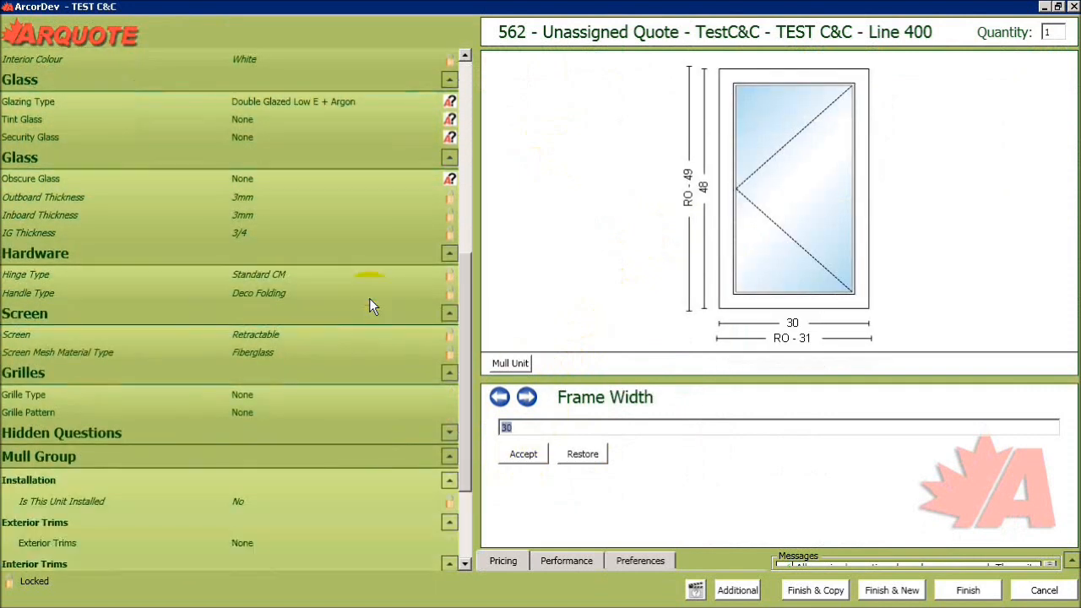
scroll(369, 299, "up", 1)
scroll(369, 298, "up", 2)
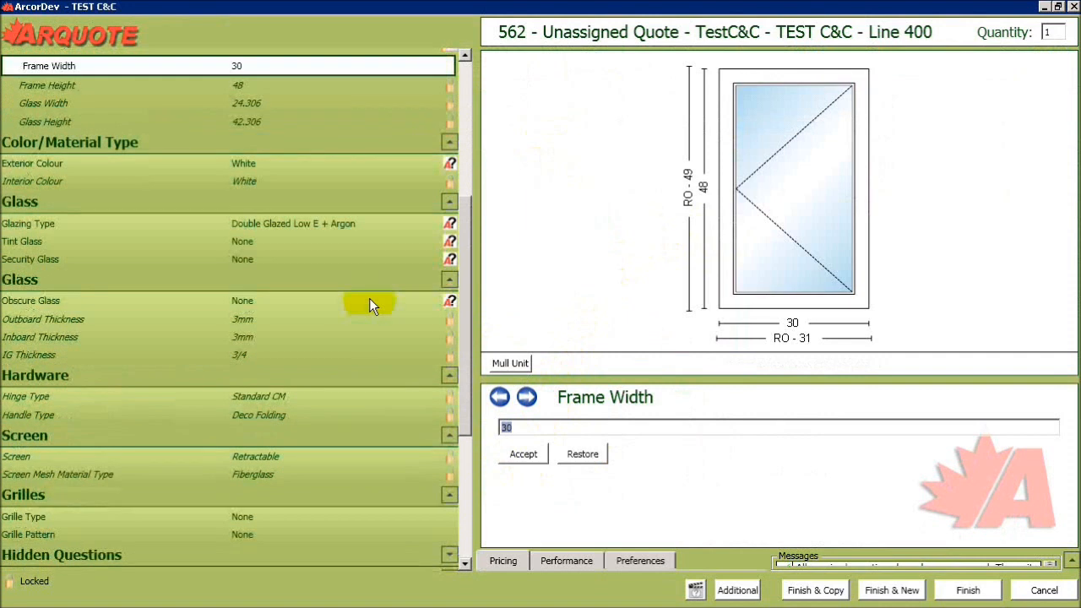
left_click(314, 224)
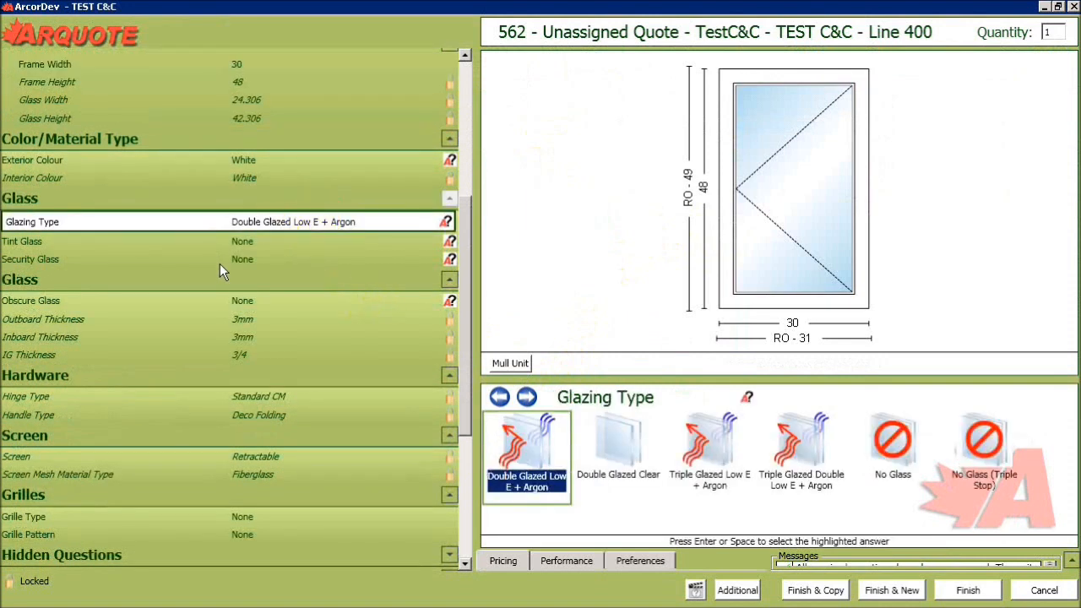
left_click(272, 304)
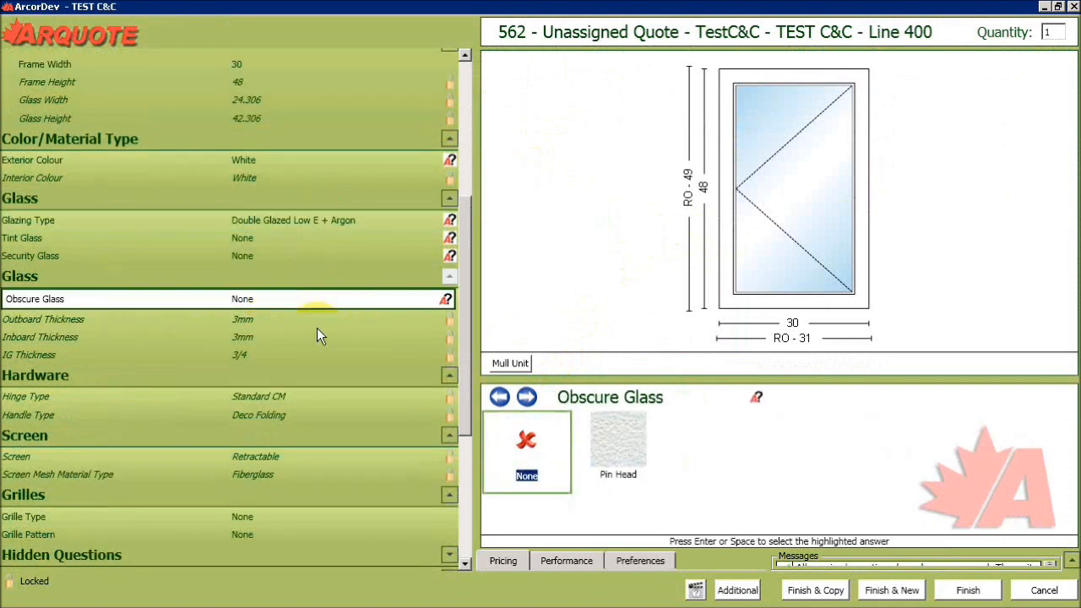
left_click(619, 443)
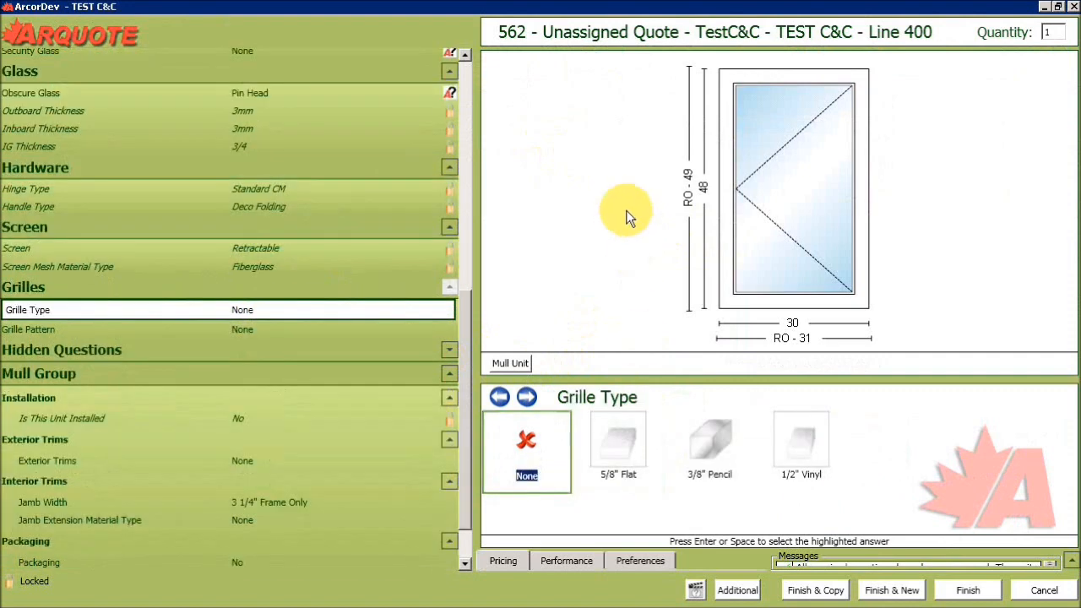
left_click(531, 471)
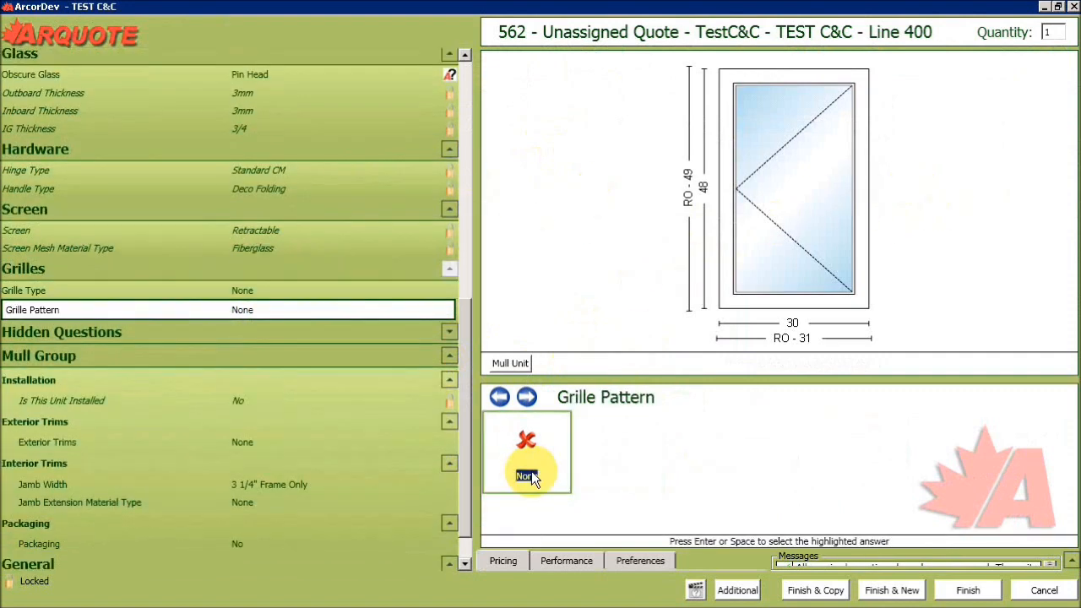
Mark the fourth casement as a special order and finish it with the instruction "Delta Sandblast Glass".
scroll(358, 470, "down", 1)
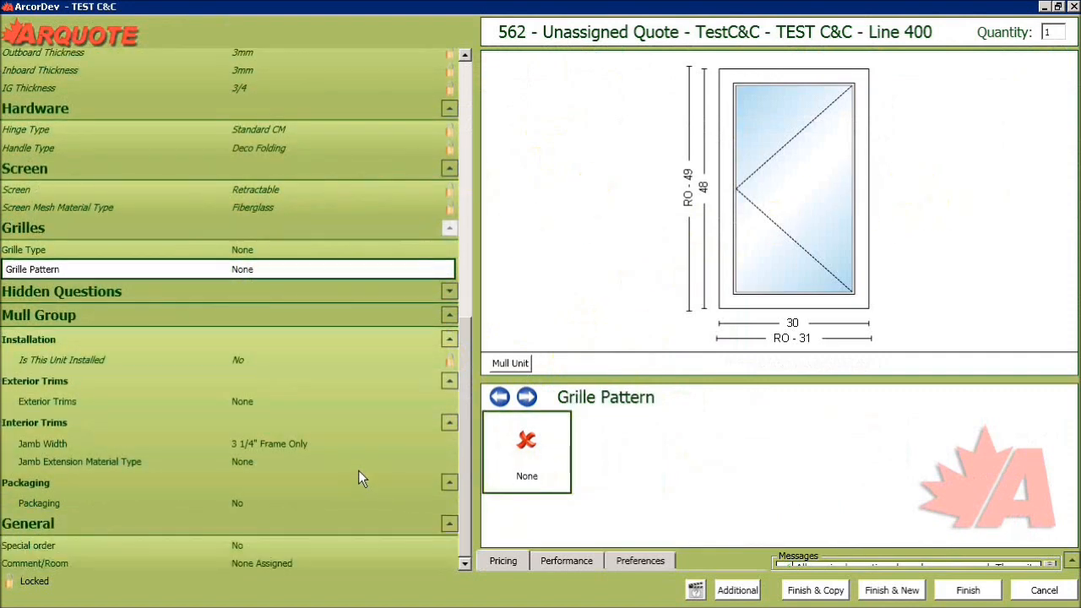
left_click(251, 545)
left_click(617, 465)
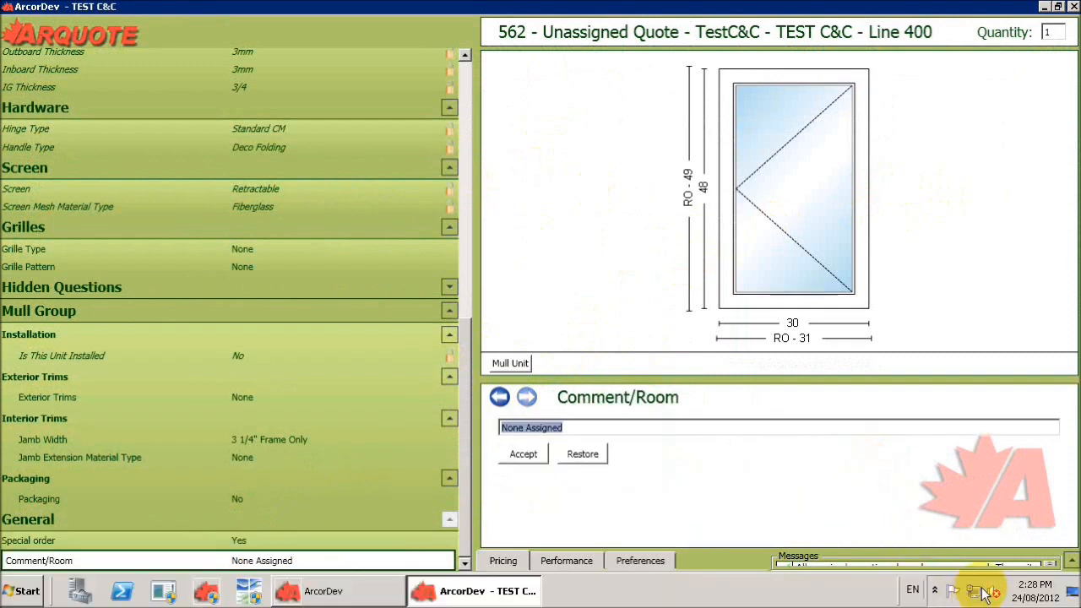
left_click(980, 591)
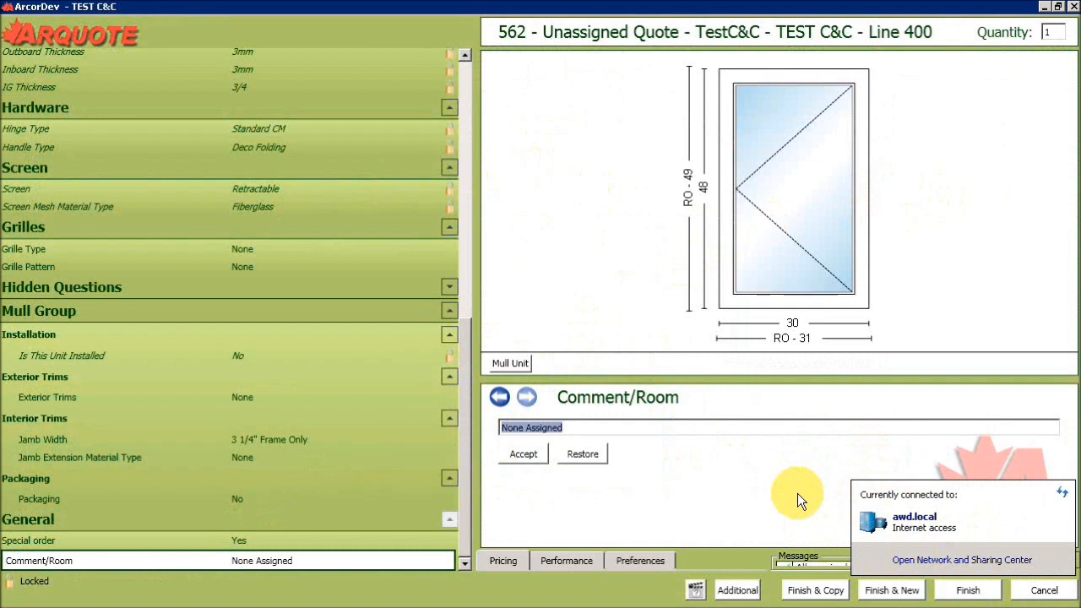
left_click(967, 591)
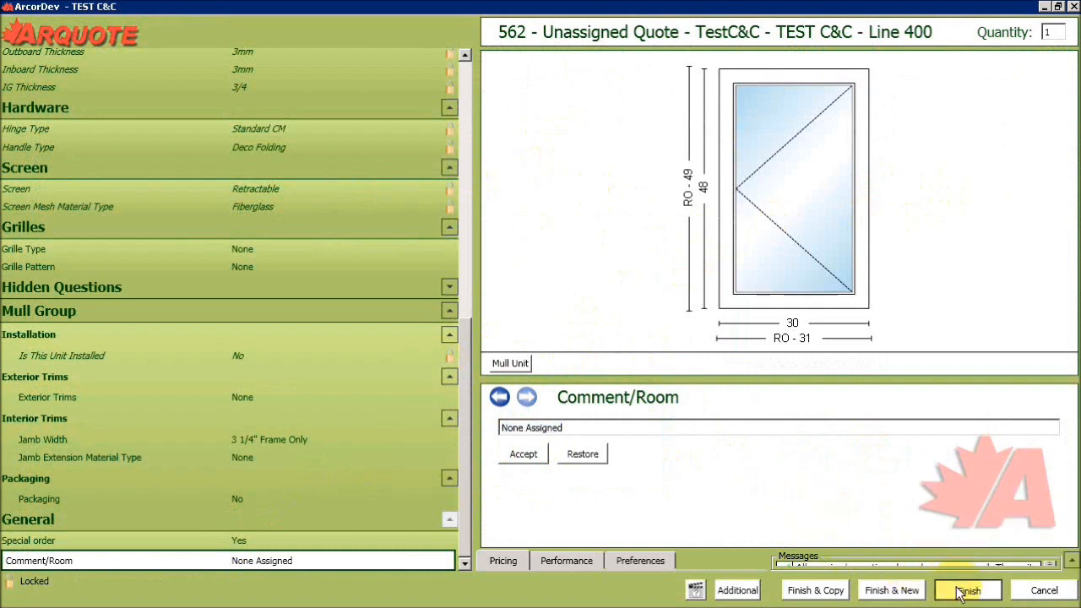
type("Delta ")
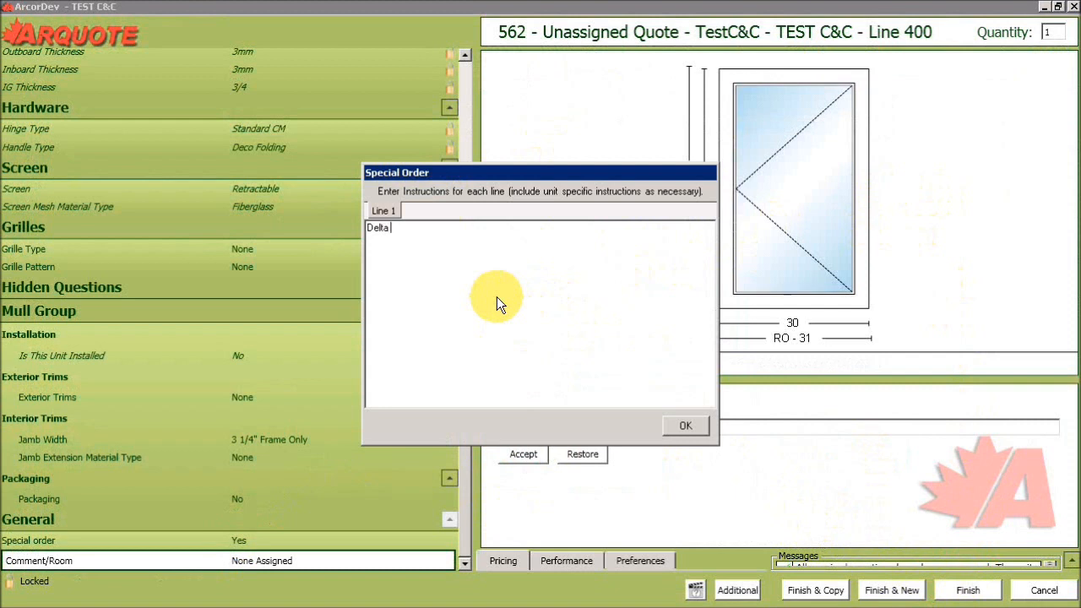
type("Sandblast Glass")
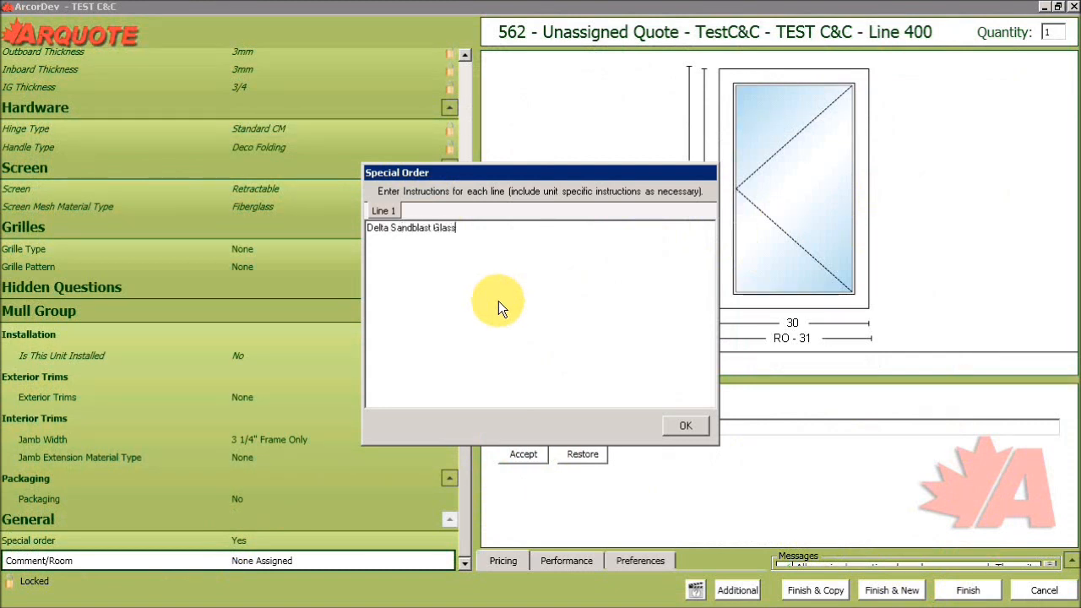
left_click(685, 425)
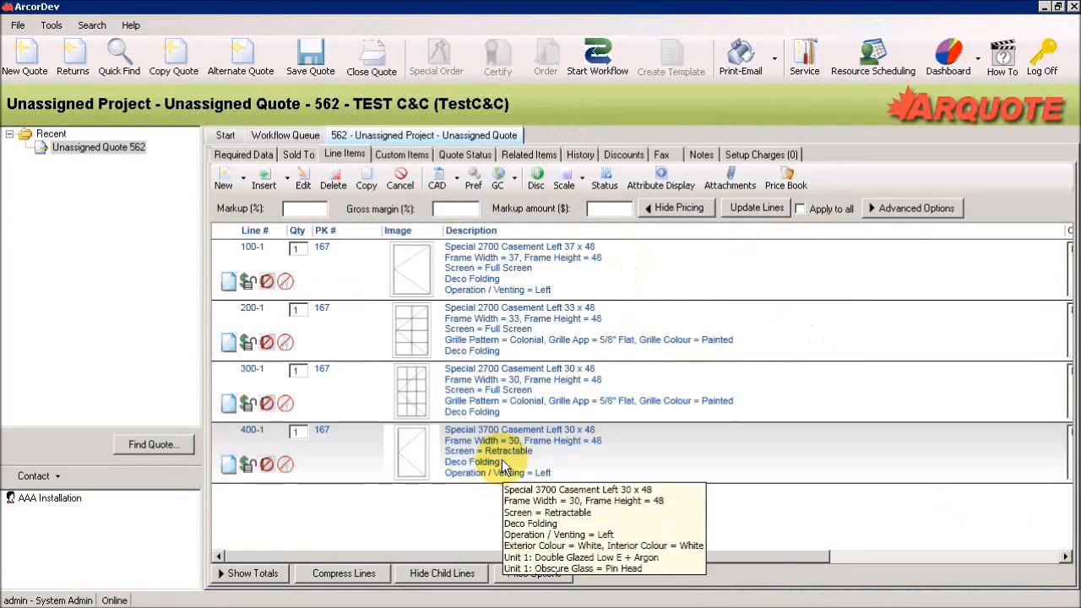
Review the special order instructions of line 400-1, close them without saving, and select line 100-1.
double_click(502, 460)
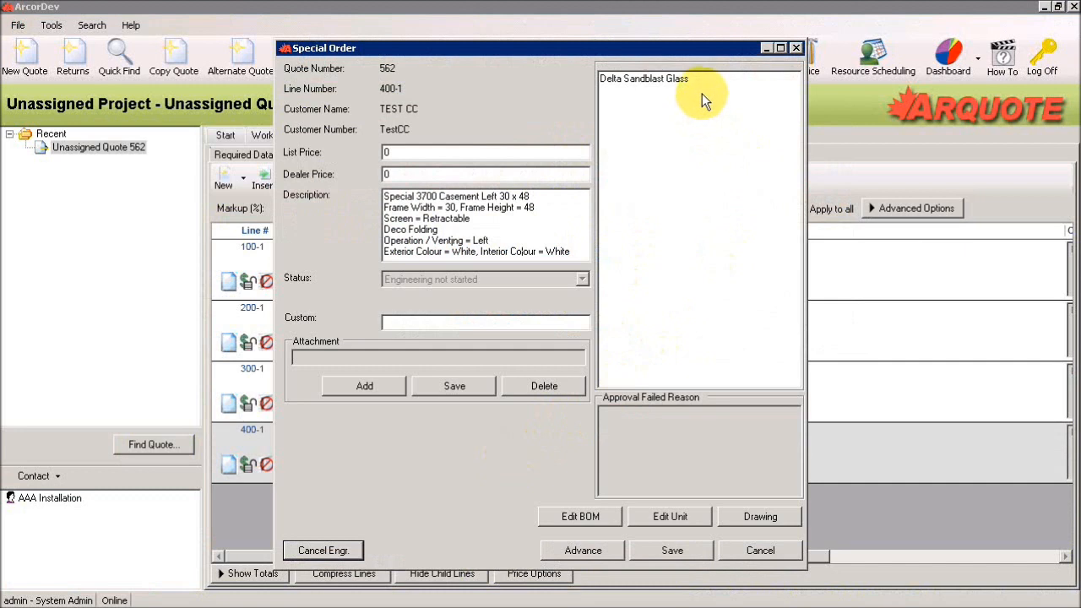
left_click_drag(742, 79, 603, 77)
left_click(712, 83)
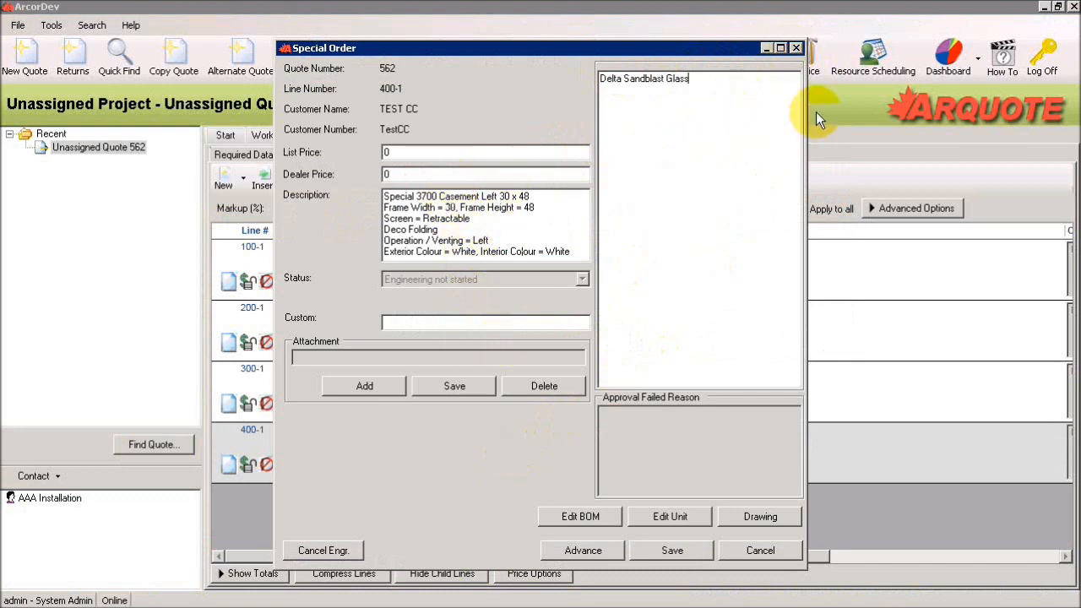
left_click(796, 47)
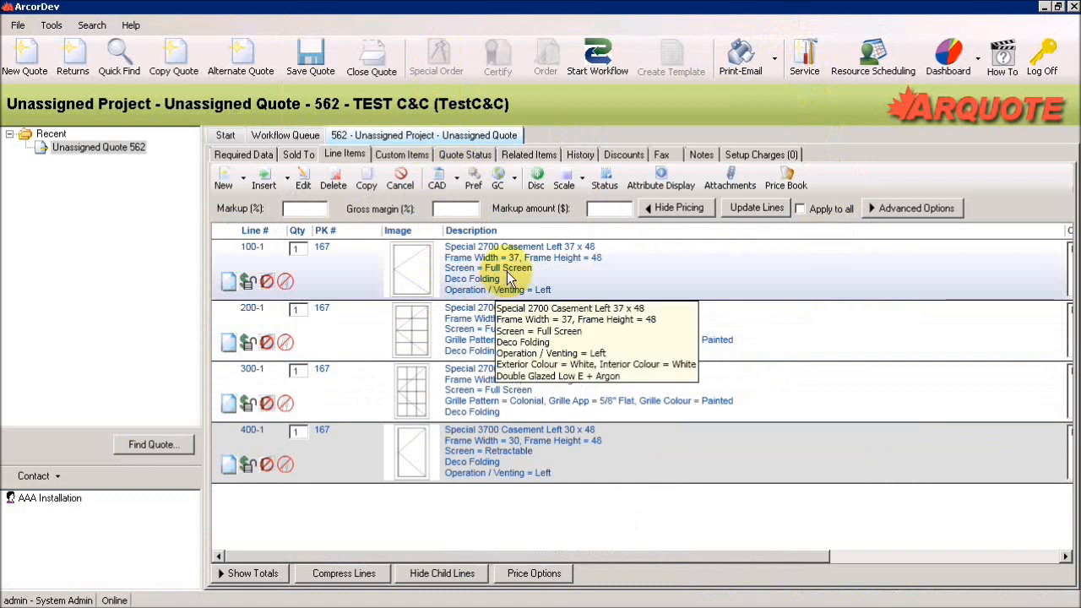
left_click(759, 267)
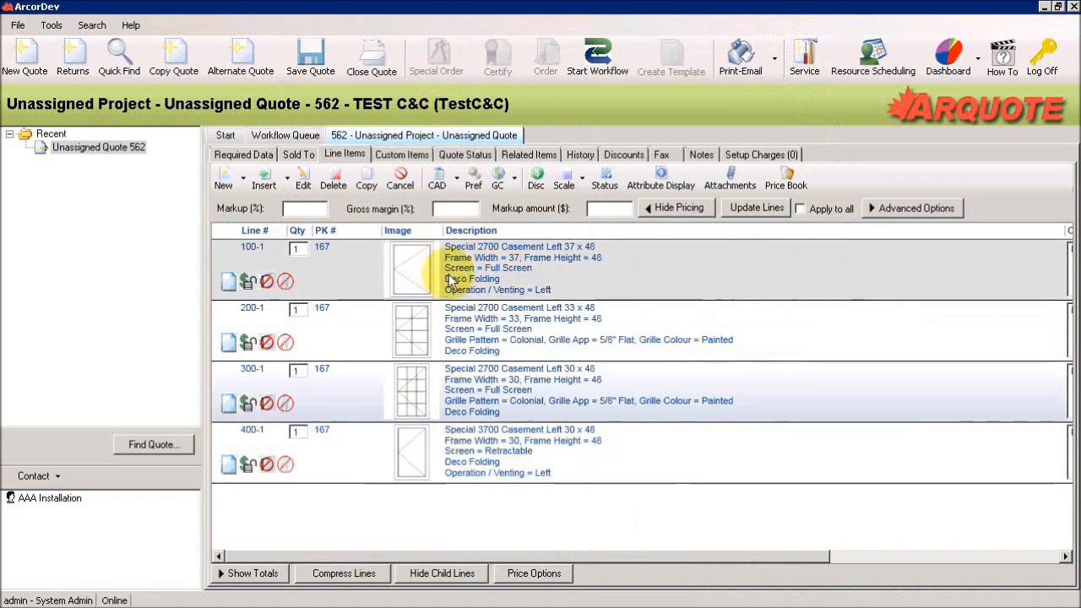